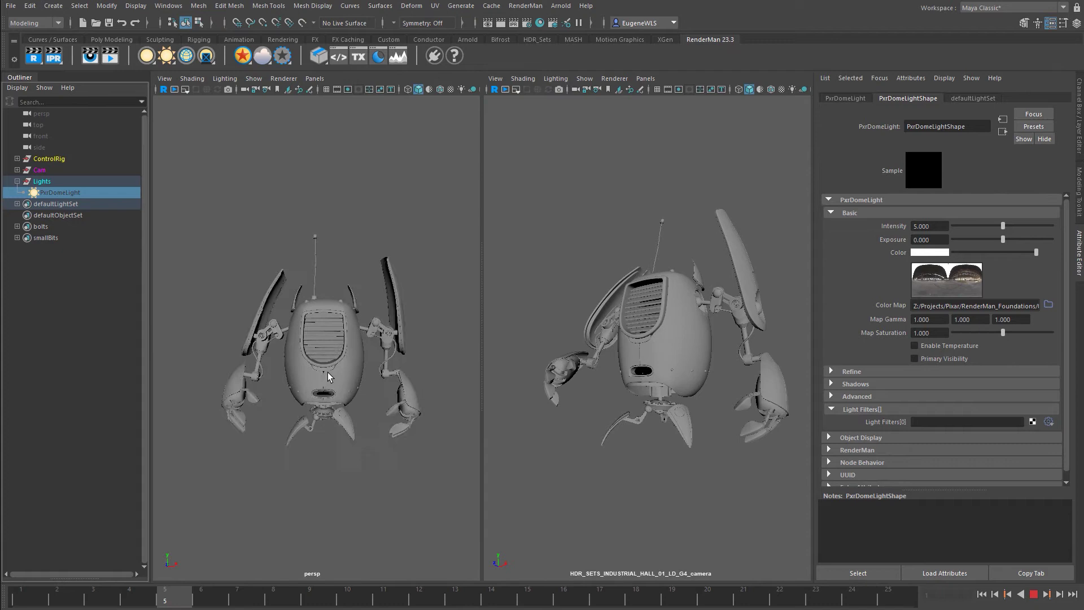
- Stop the animation playback at frame 16 and start an interactive IPR render of the persp camera at 800x800
key(Escape)
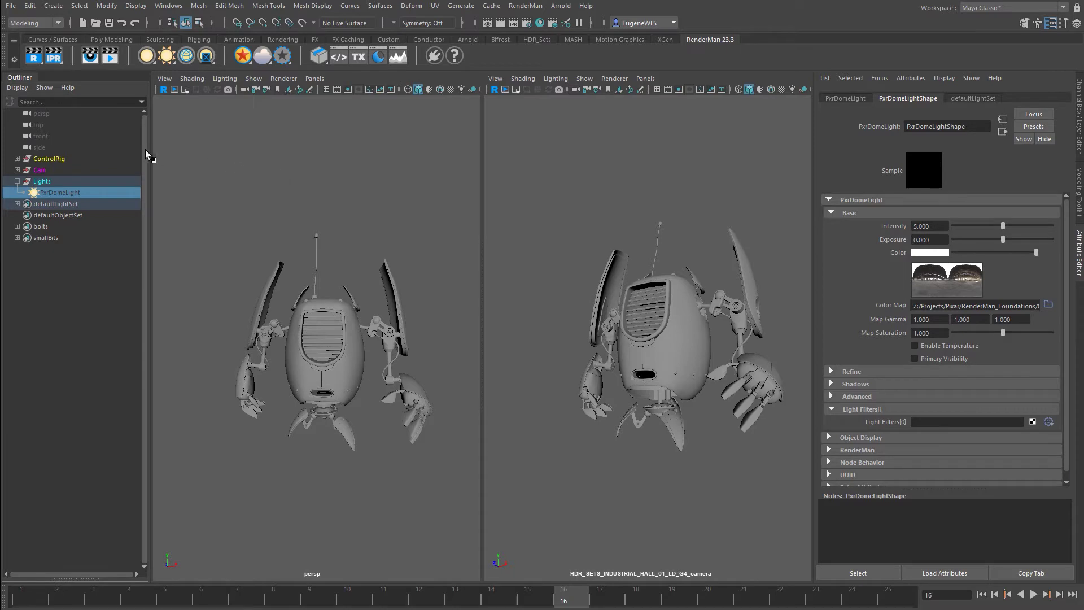
right_click(54, 59)
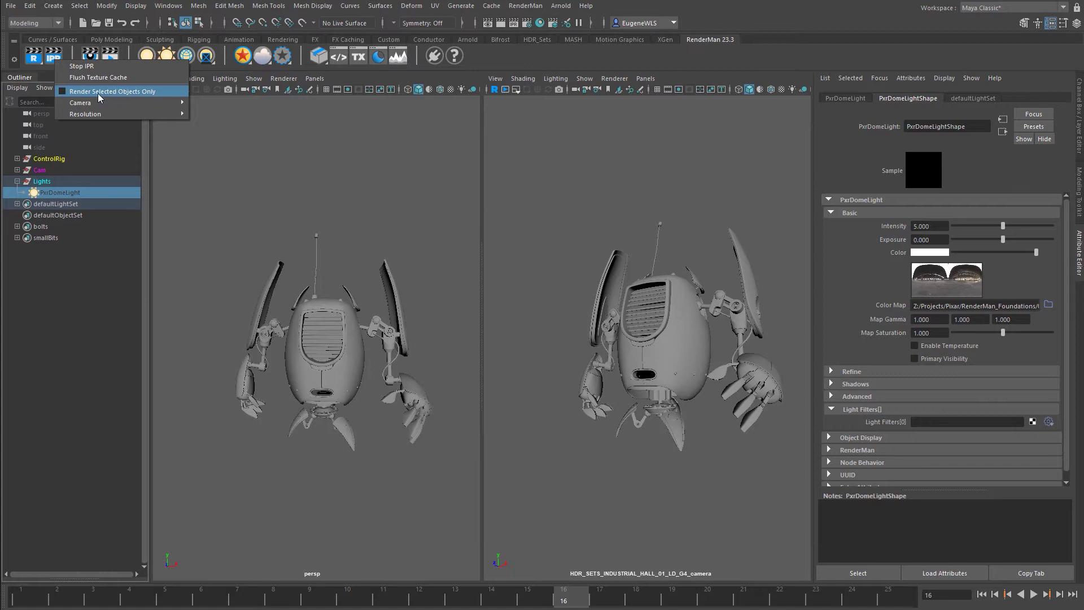
mouse_move(122, 102)
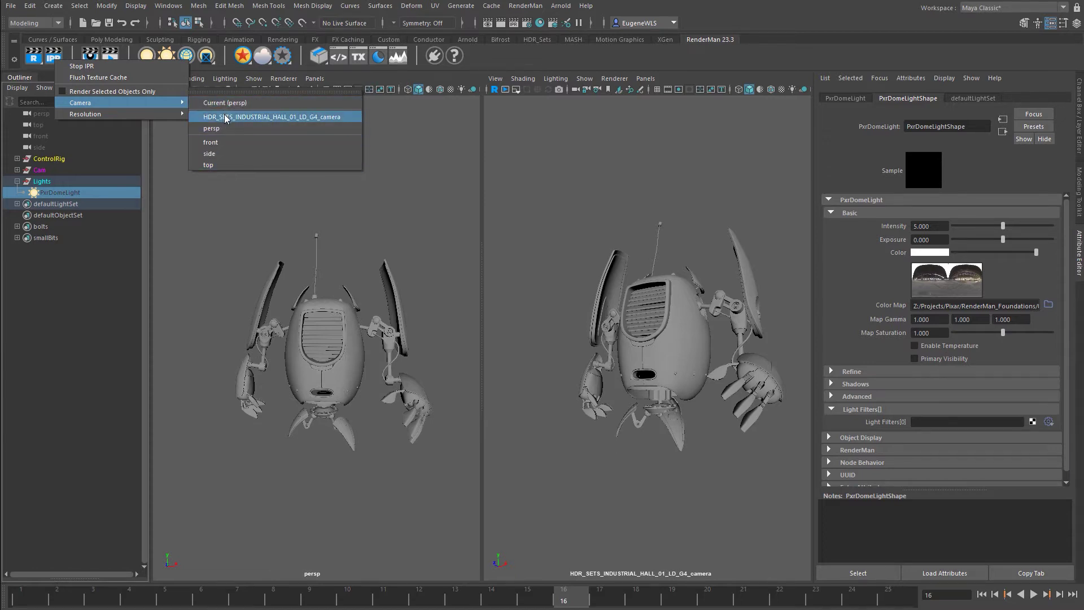
mouse_move(158, 113)
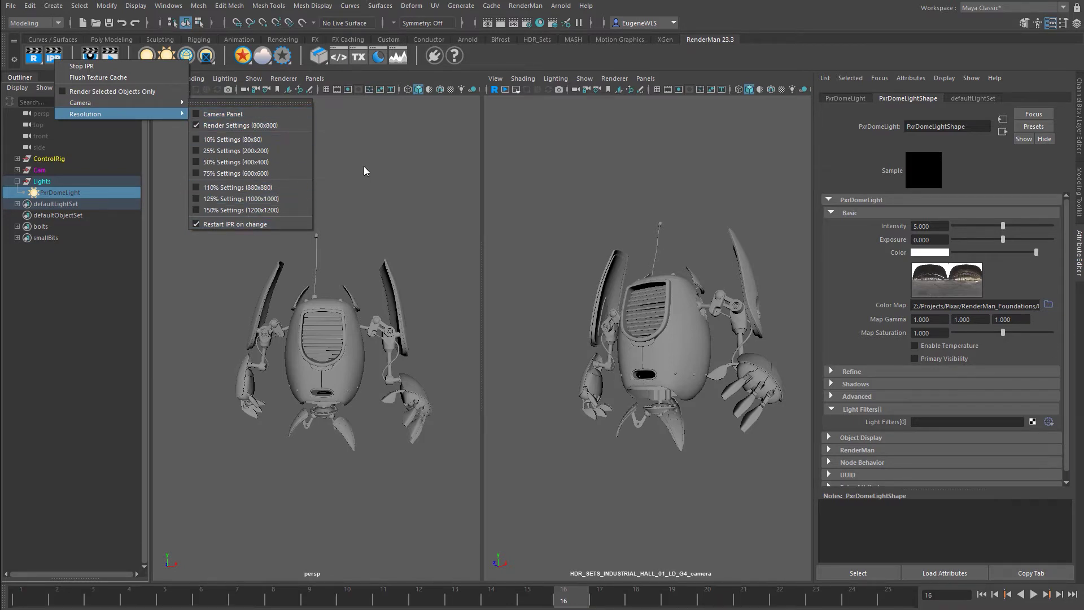
click(262, 172)
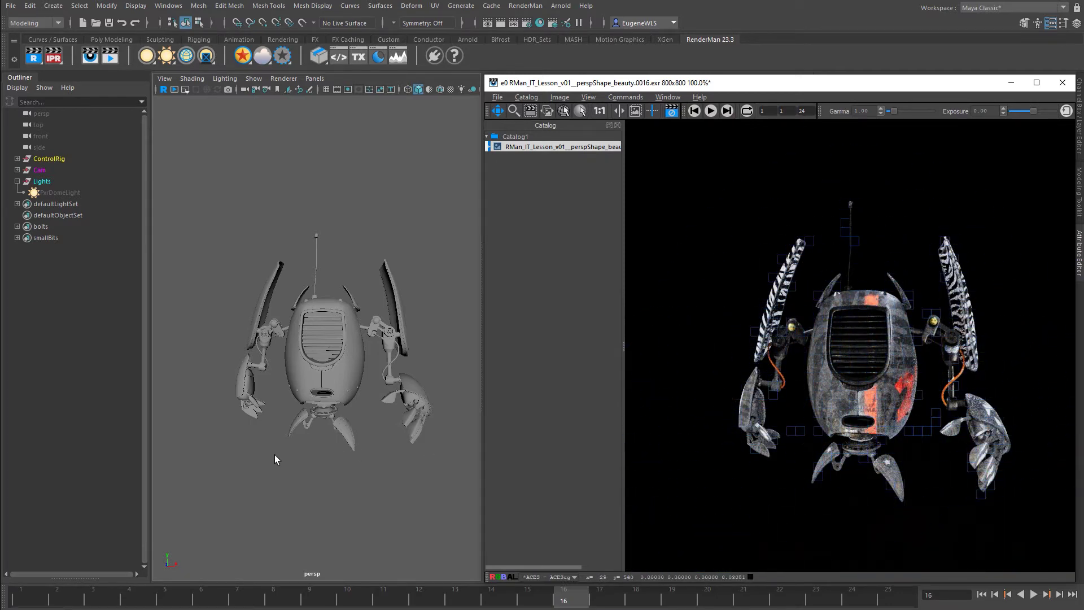
- Set the IPR Interactive Refinement to 2 in the RenderMan sampling settings and close the render settings
alt+drag(275, 455, 316, 450)
alt+right_drag(316, 450, 343, 452)
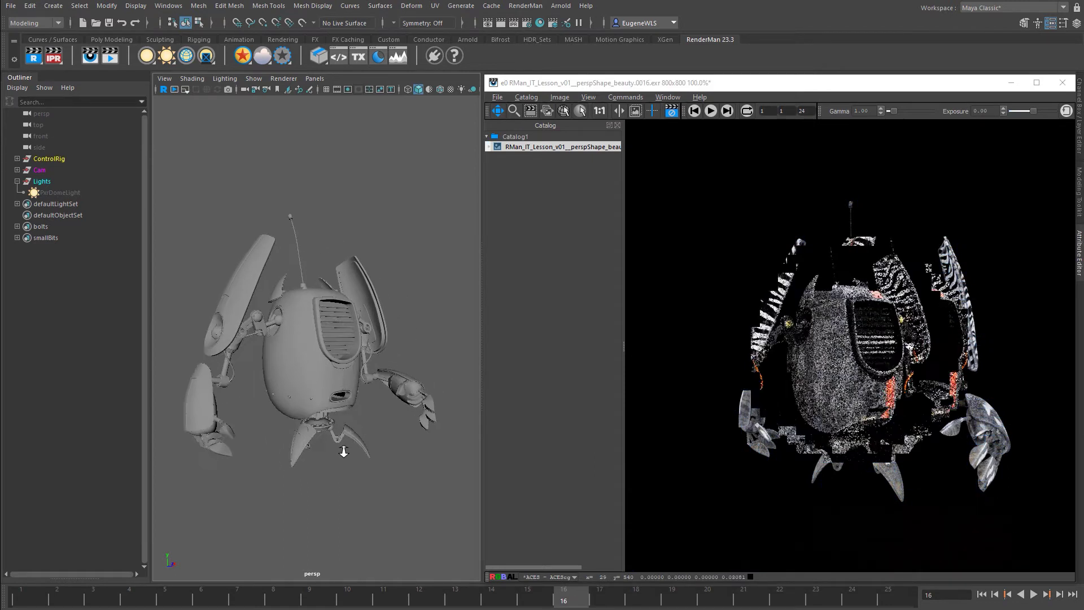
alt+drag(343, 452, 353, 484)
alt+middle_drag(354, 484, 351, 483)
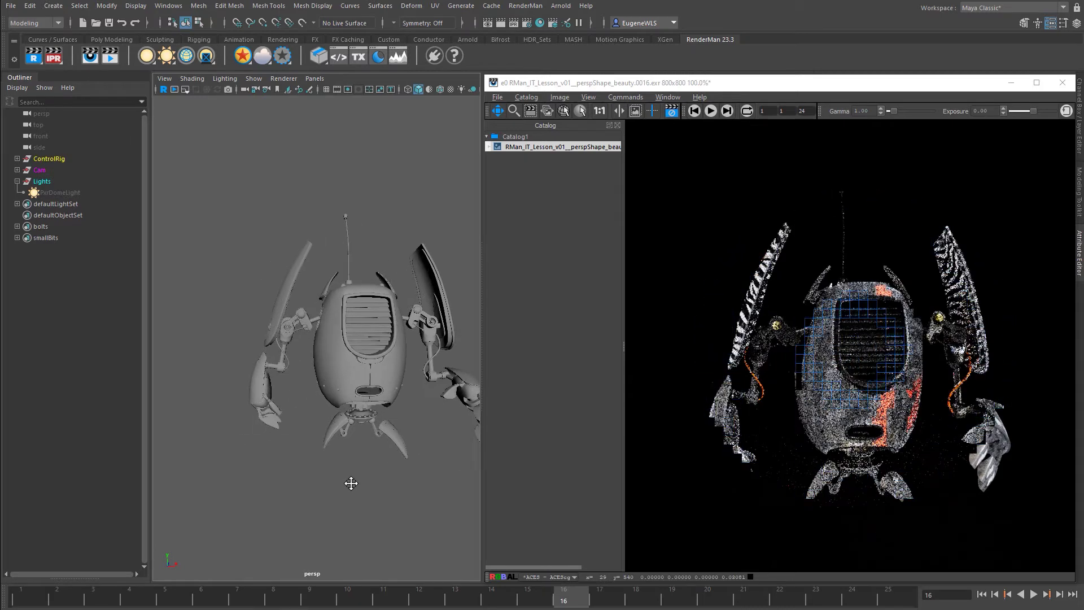
mouse_move(351, 484)
alt+mouse_down()
mouse_move(387, 484)
mouse_move(334, 489)
alt+mouse_up()
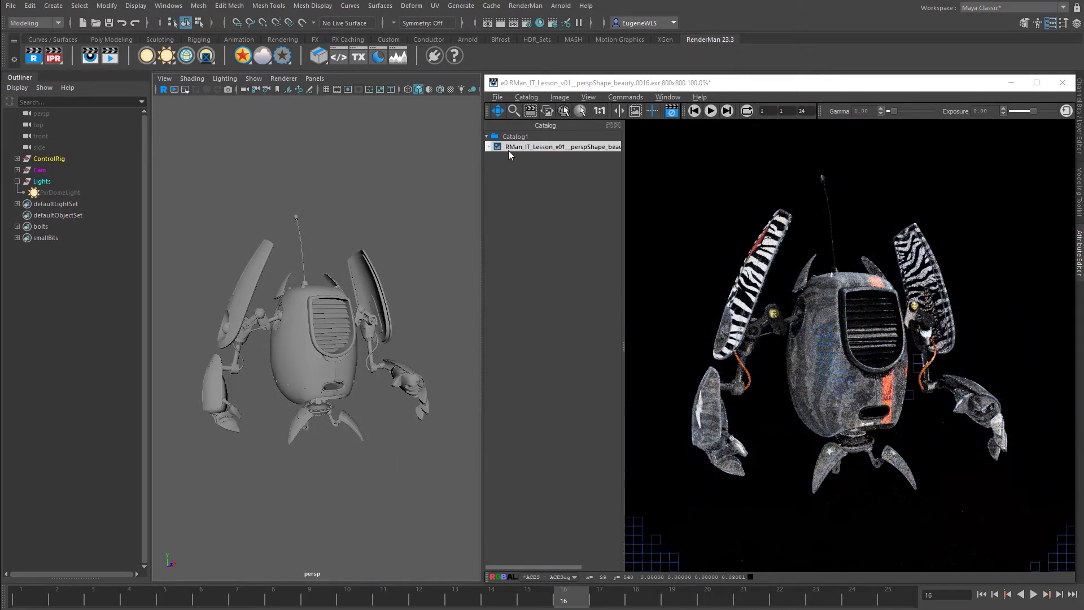
click(527, 23)
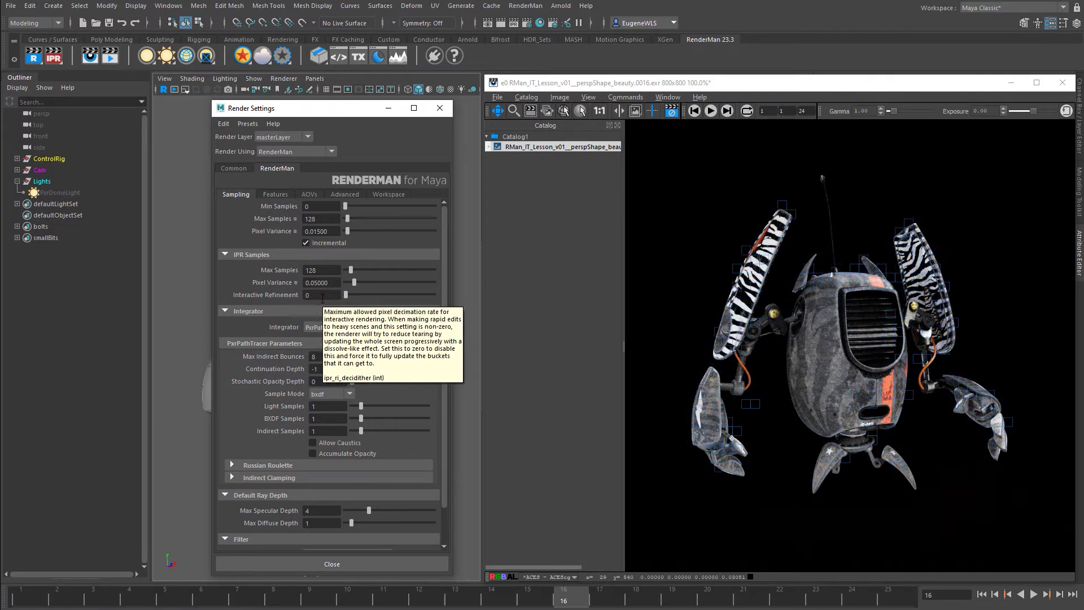
click(322, 295)
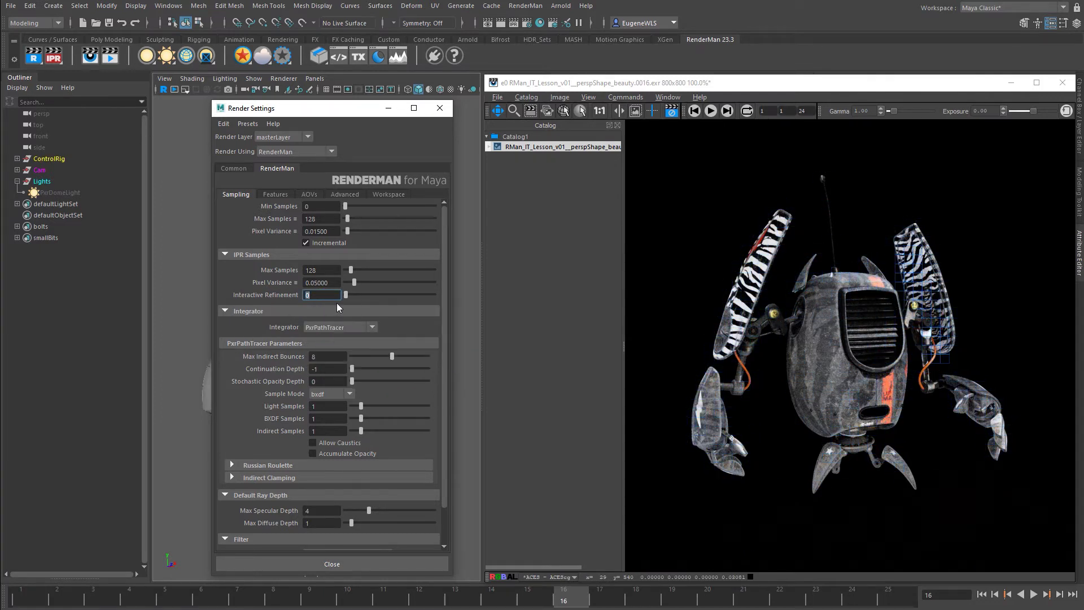
key(Return)
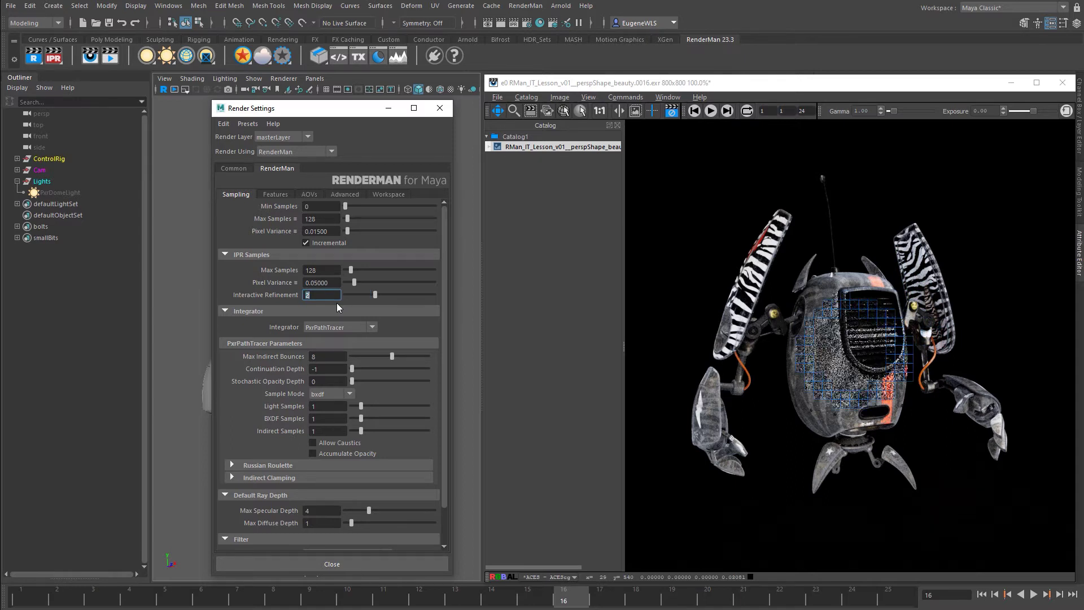
click(421, 568)
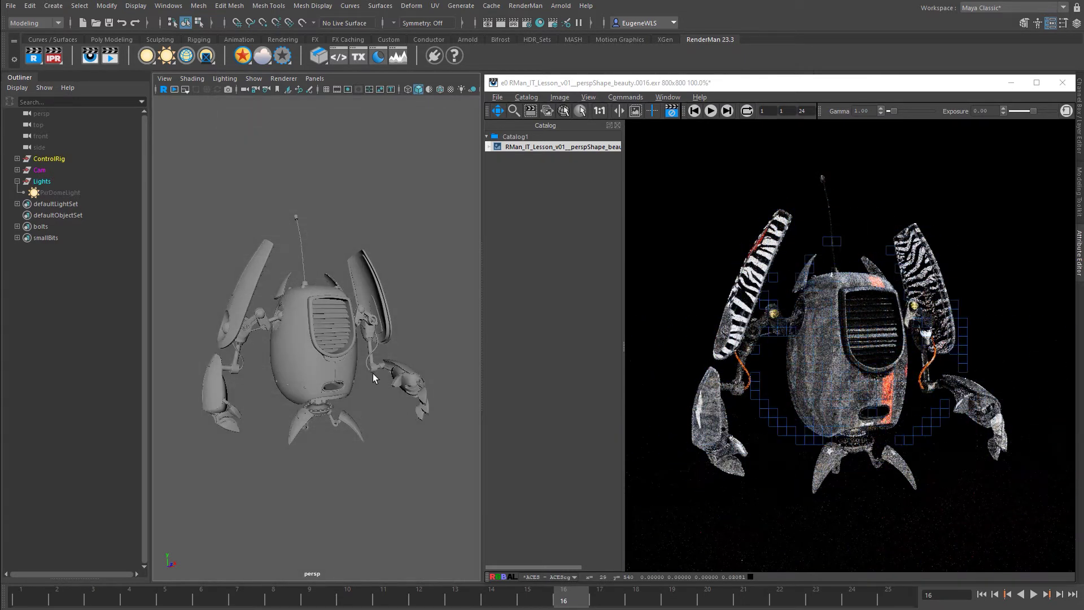
- Examine the live render of the robot from a new angle, including a close-up of its body, and fit the image again
alt+drag(373, 374, 297, 329)
alt+right_drag(297, 328, 339, 332)
alt+drag(339, 331, 305, 332)
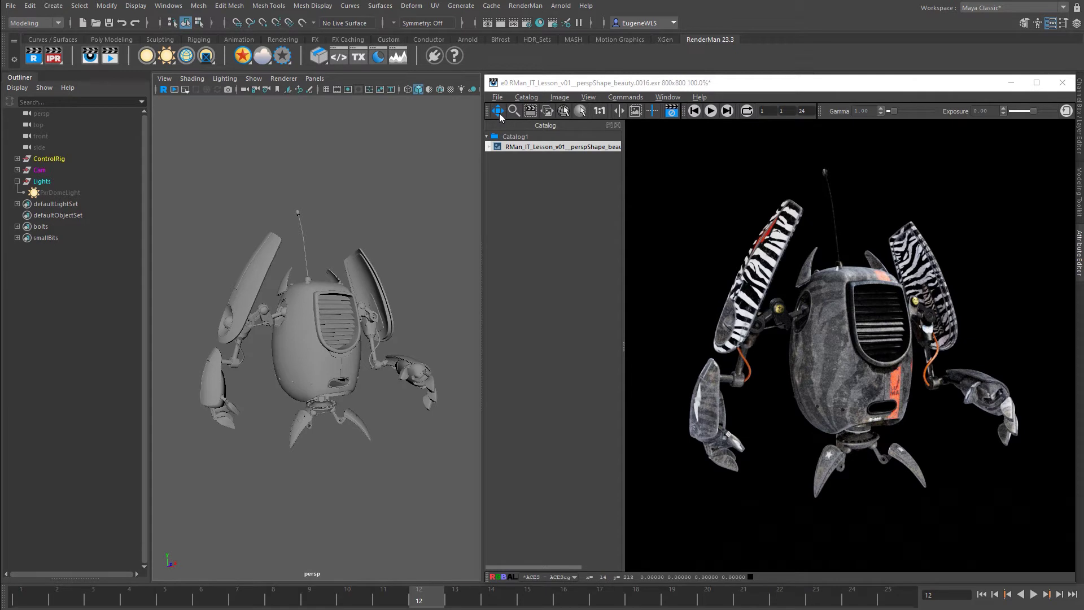
scroll(802, 323, up, 2)
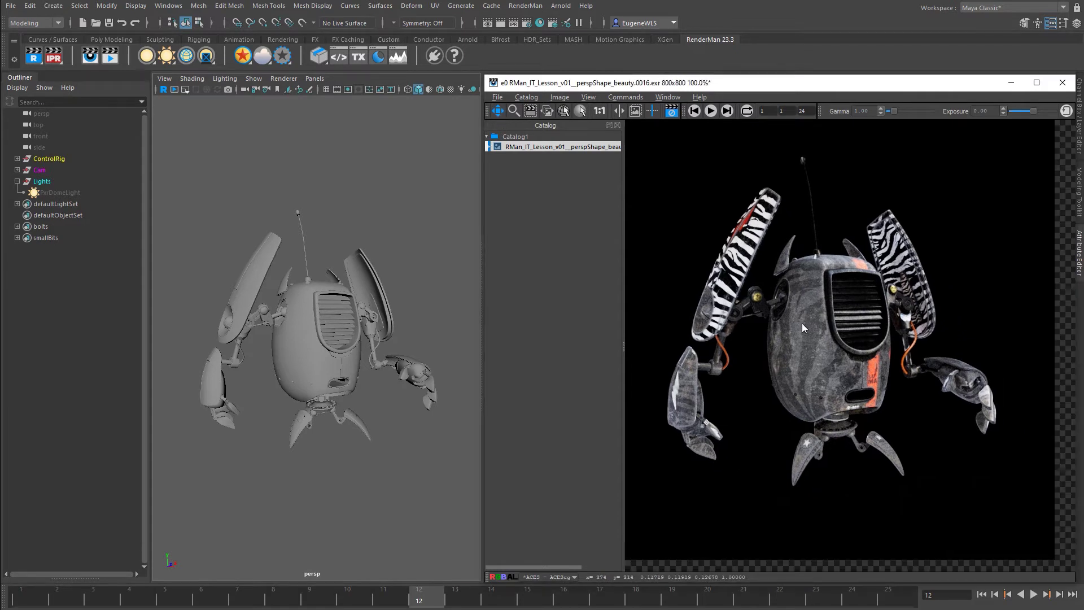
scroll(876, 327, up, 3)
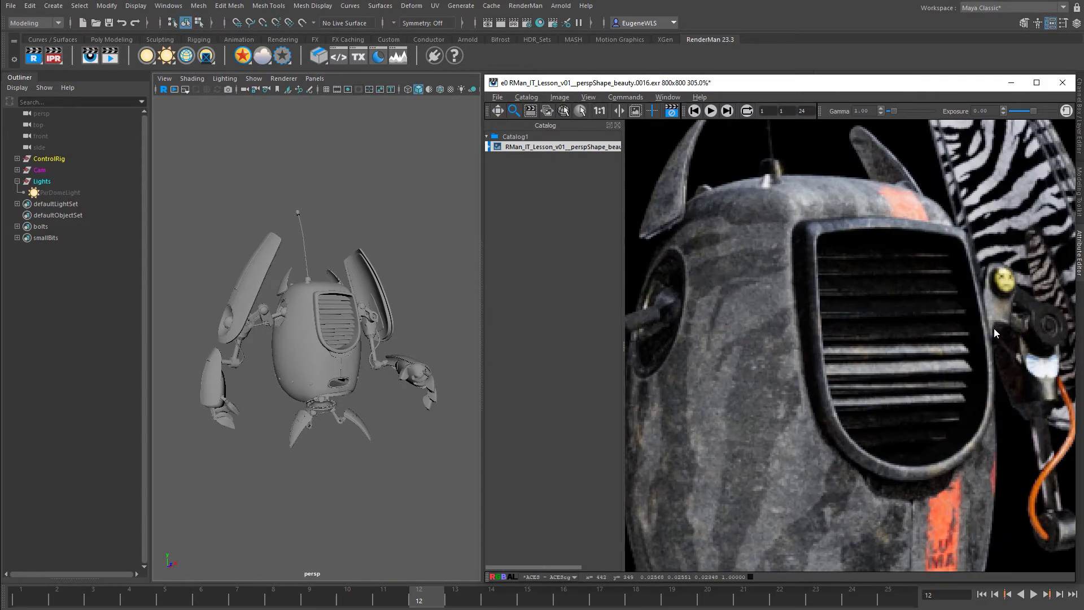
key(f)
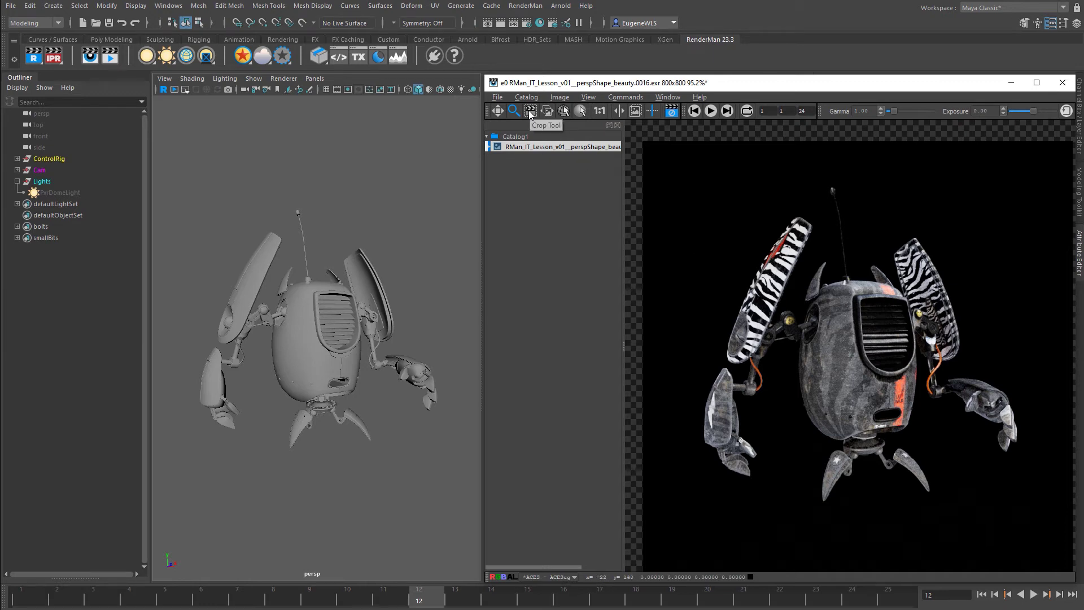
- Draw a crop region around the red marking on the robot's body in the live render and toggle Auto Crop Render
alt+drag(325, 322, 343, 378)
alt+right_drag(343, 377, 397, 353)
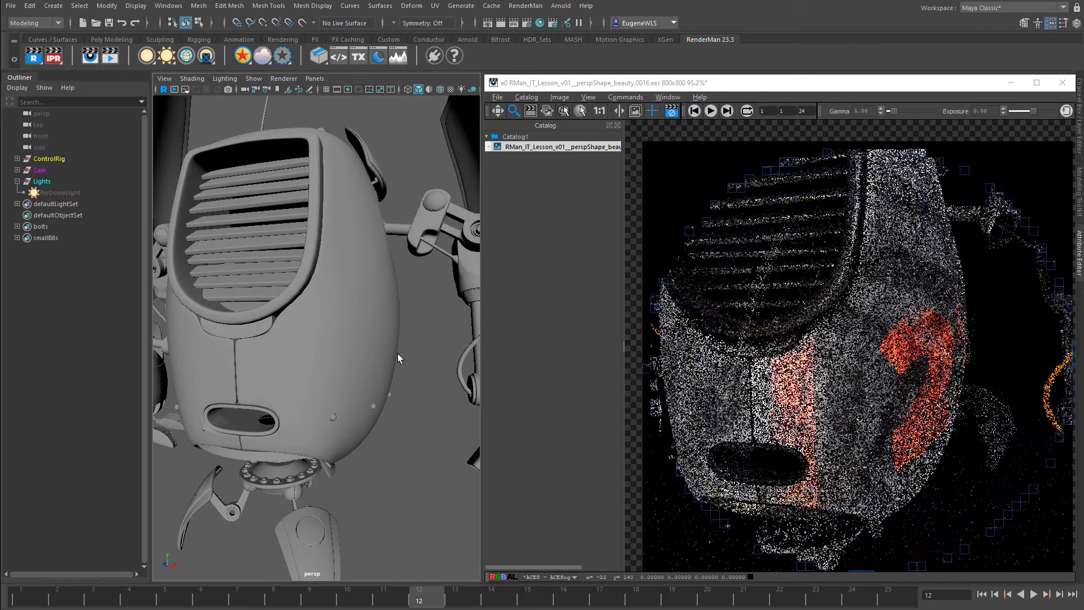
click(530, 111)
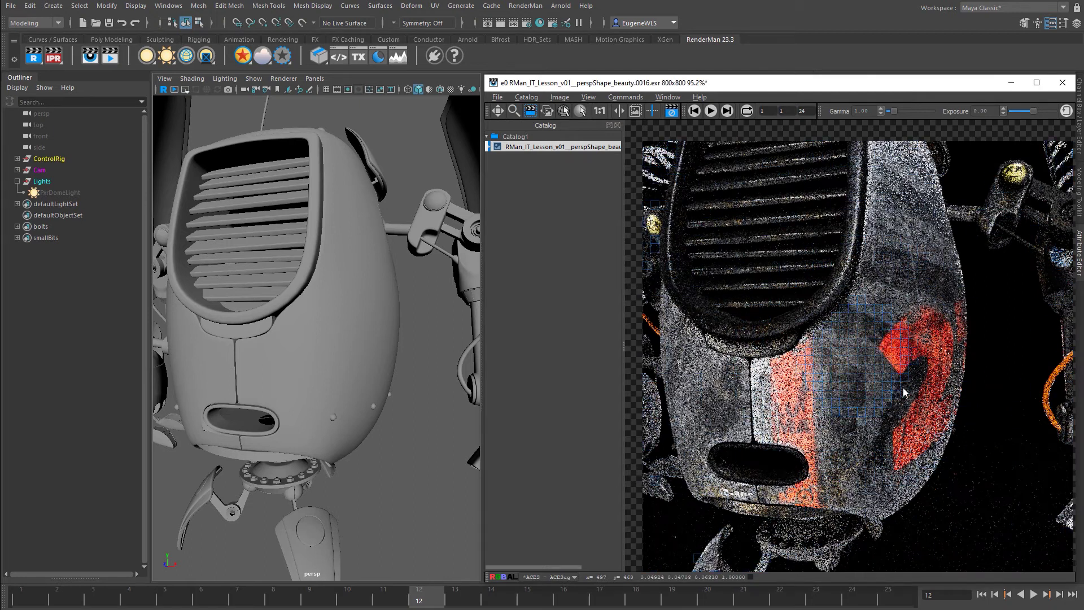
drag(864, 317, 1013, 479)
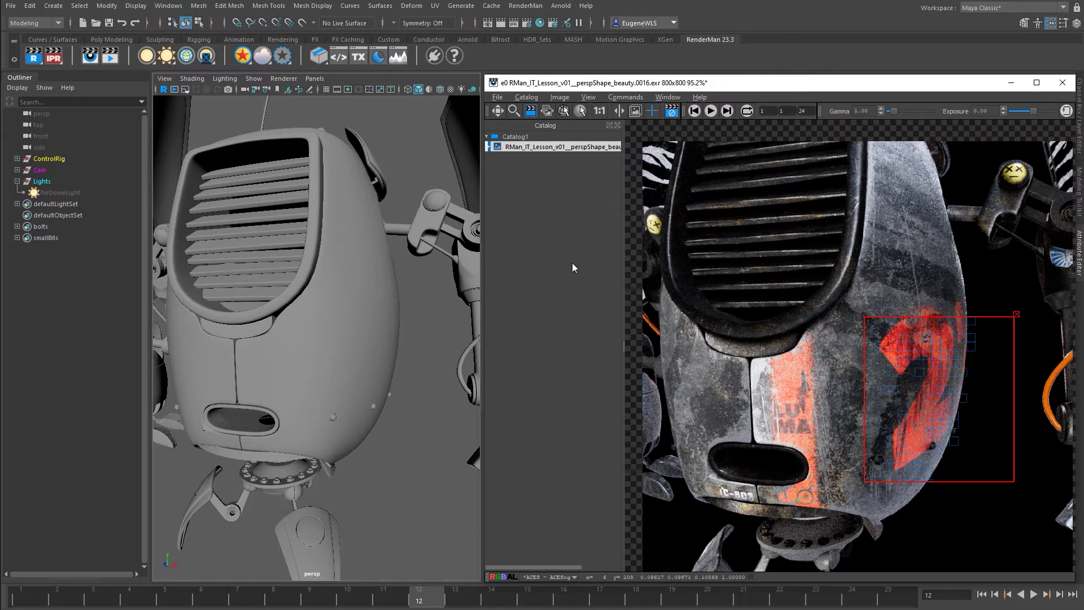
click(561, 98)
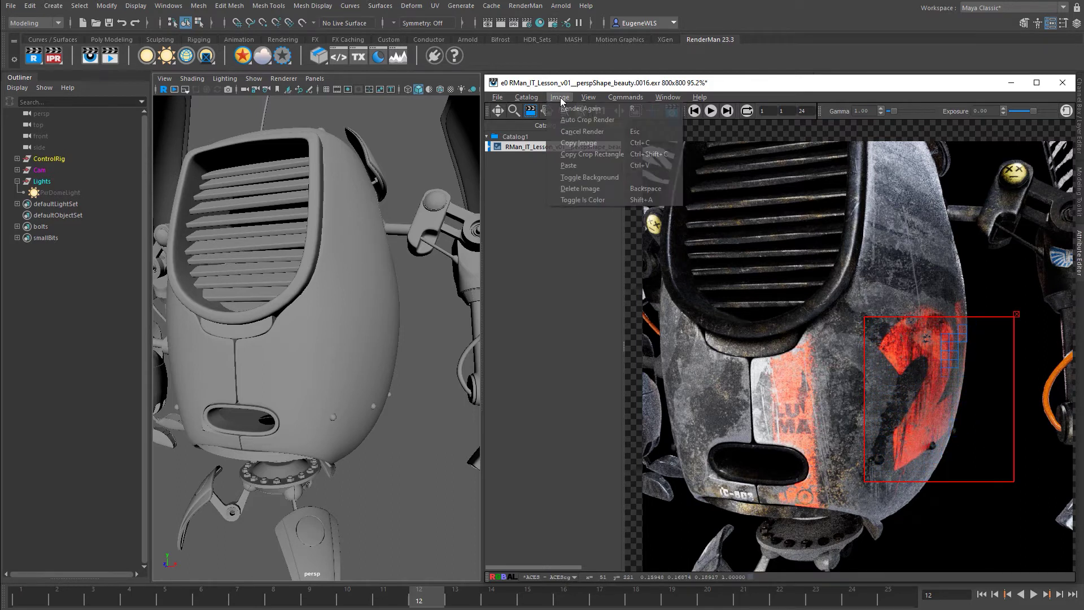
click(570, 121)
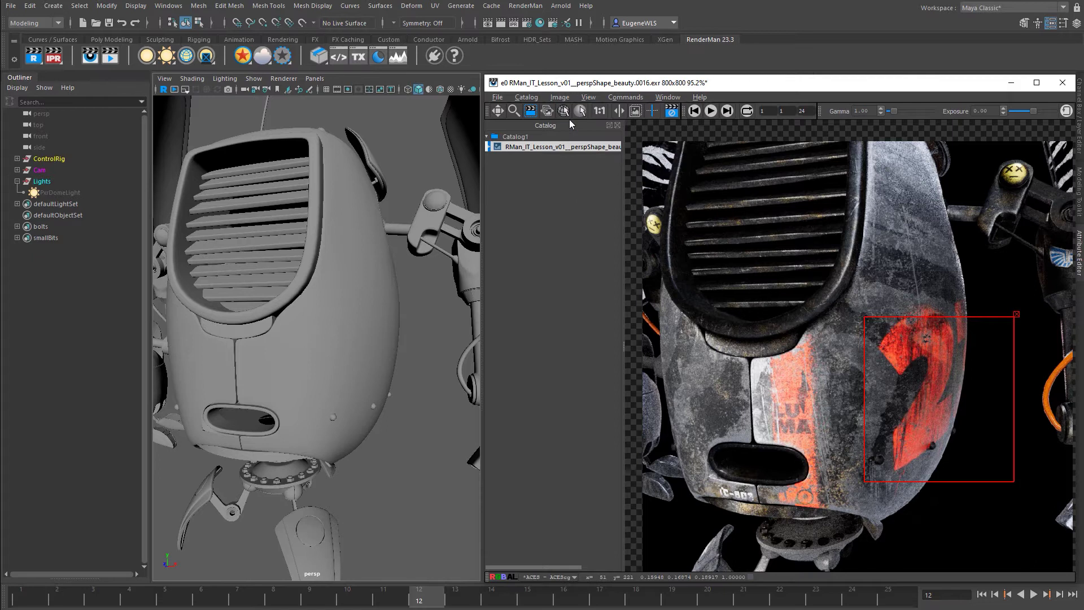
- Move the crop region over the upper body and along the zebra-striped shoulder shield to refine those areas, and clear the crop
drag(935, 418, 890, 275)
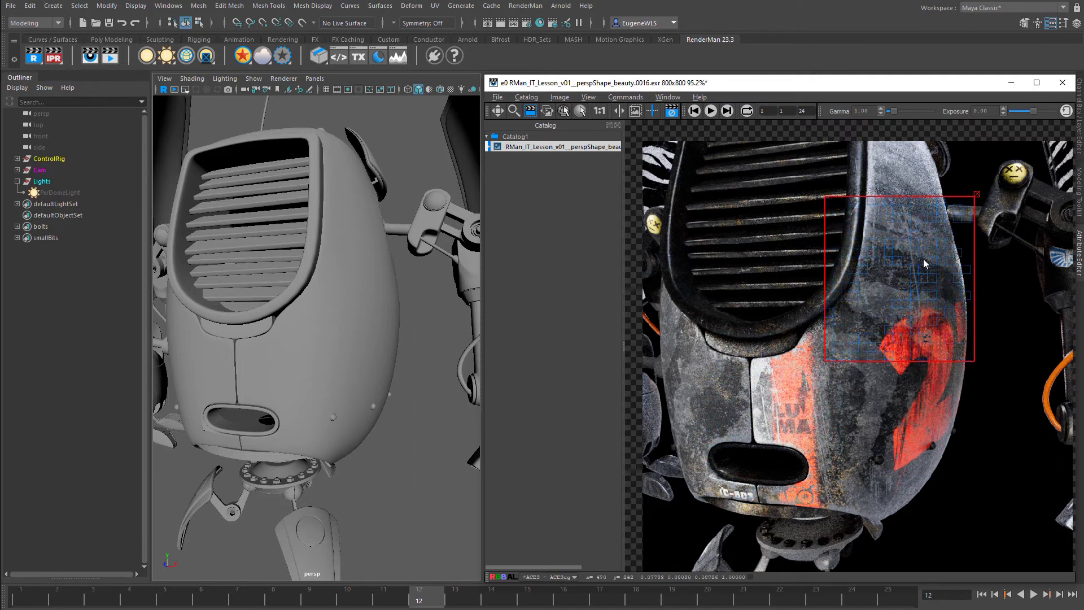
alt+drag(477, 334, 314, 339)
alt+right_drag(314, 339, 496, 327)
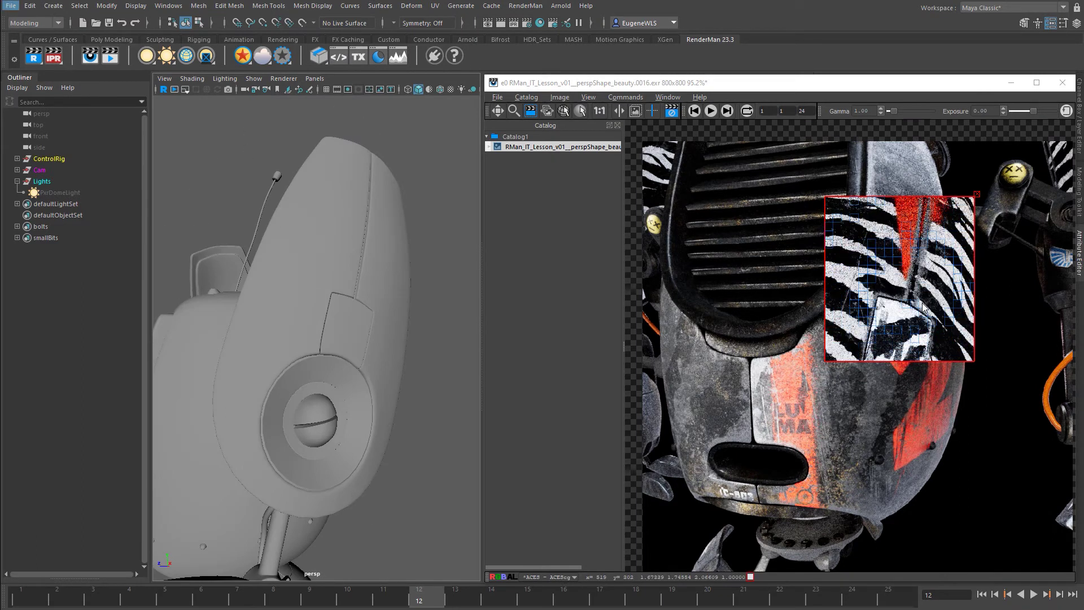
drag(930, 301, 927, 243)
drag(923, 392, 921, 396)
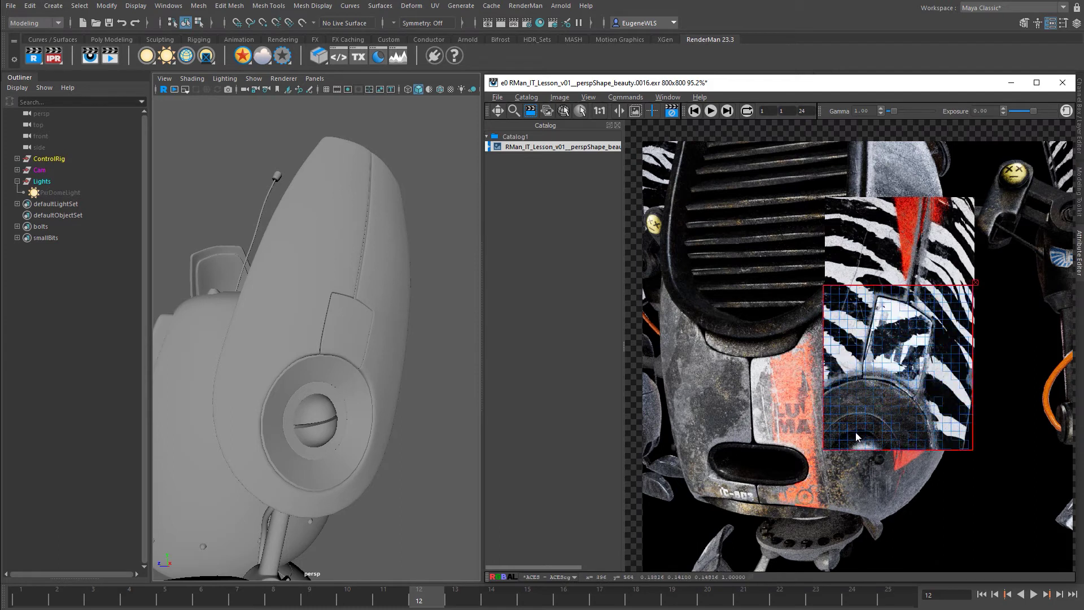
drag(855, 436, 814, 508)
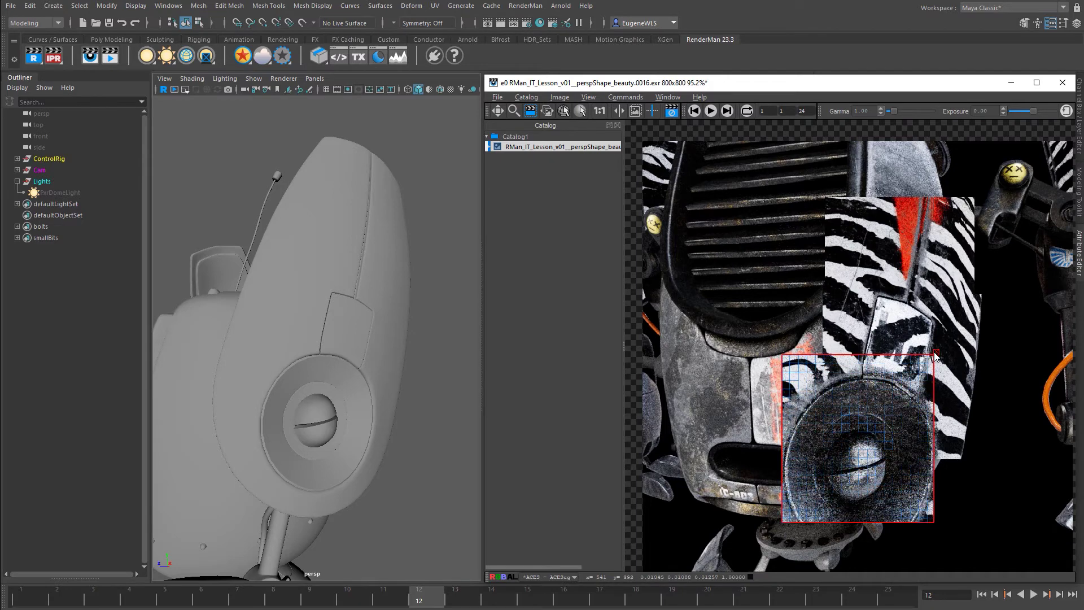
click(734, 372)
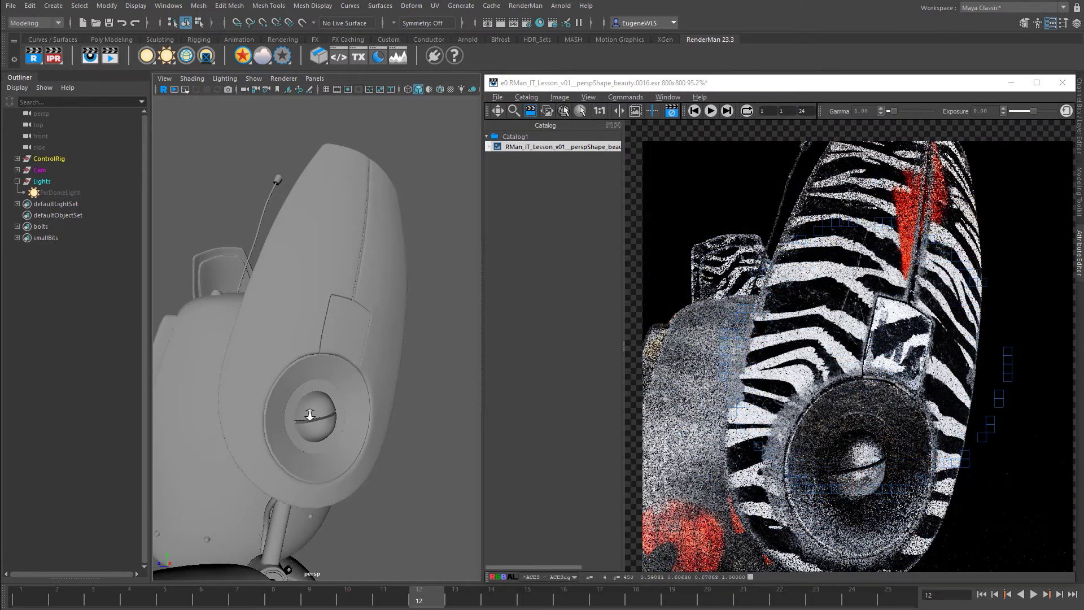
- Pick the robot's body, shoulder shield, hand plate and lower leg in the full-figure render to select their geometry, ending with the leg
alt+drag(338, 395, 314, 345)
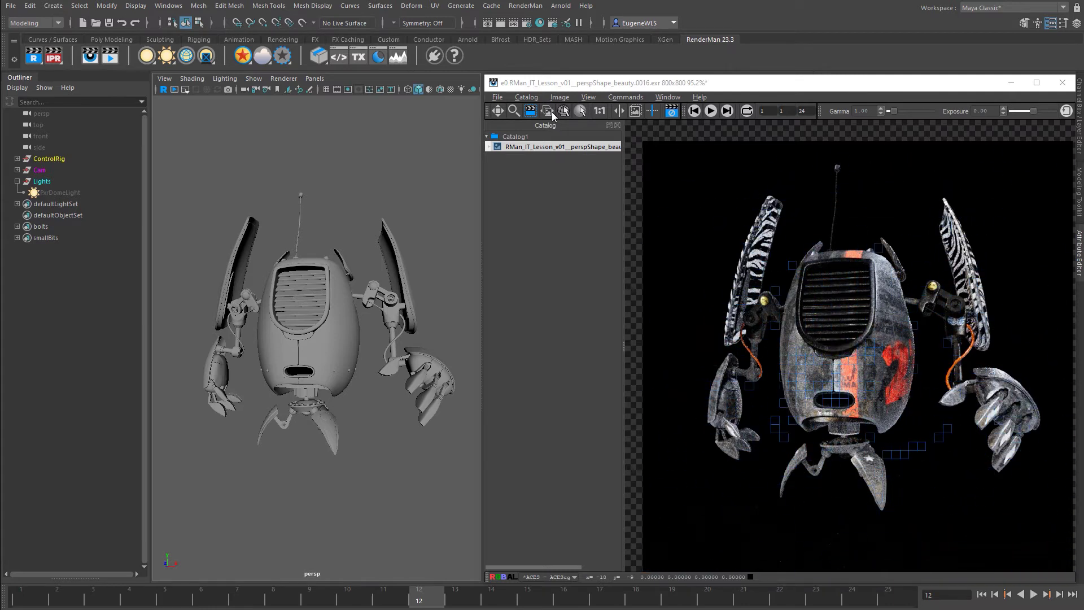
click(563, 111)
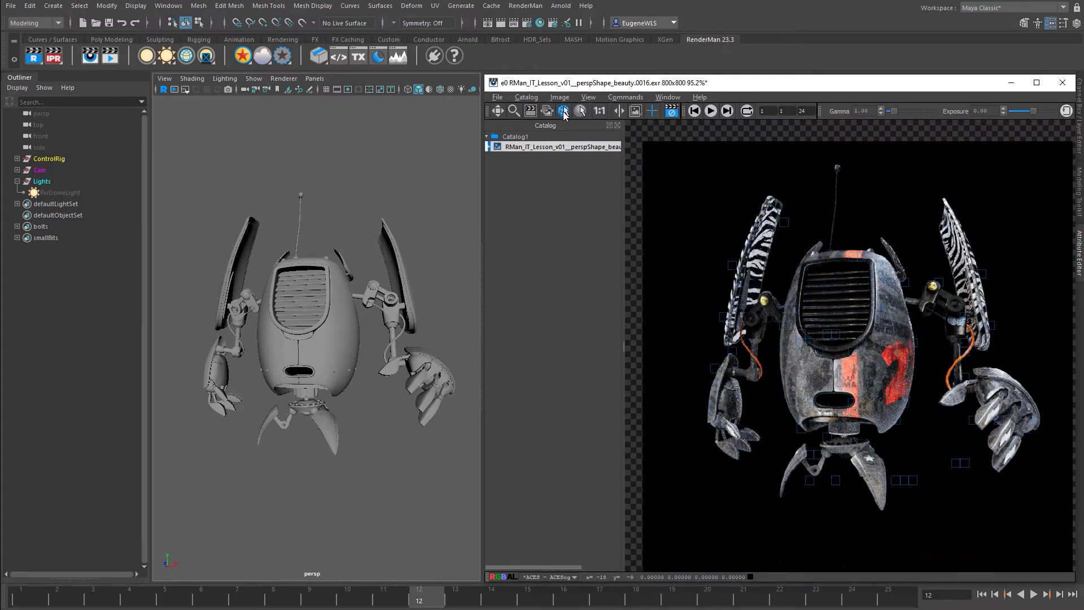
click(890, 327)
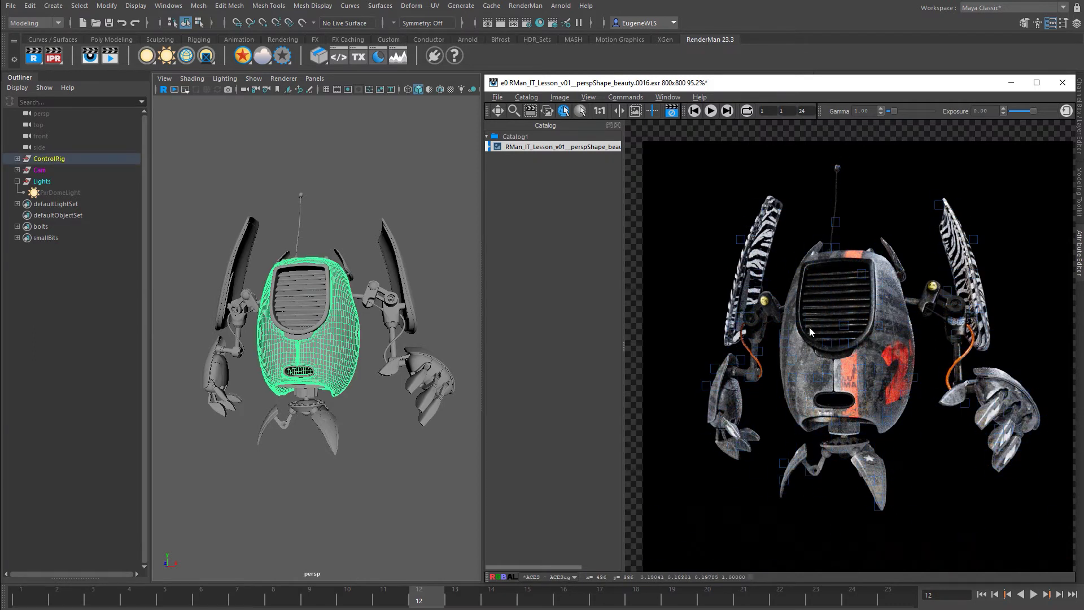
click(978, 277)
click(997, 374)
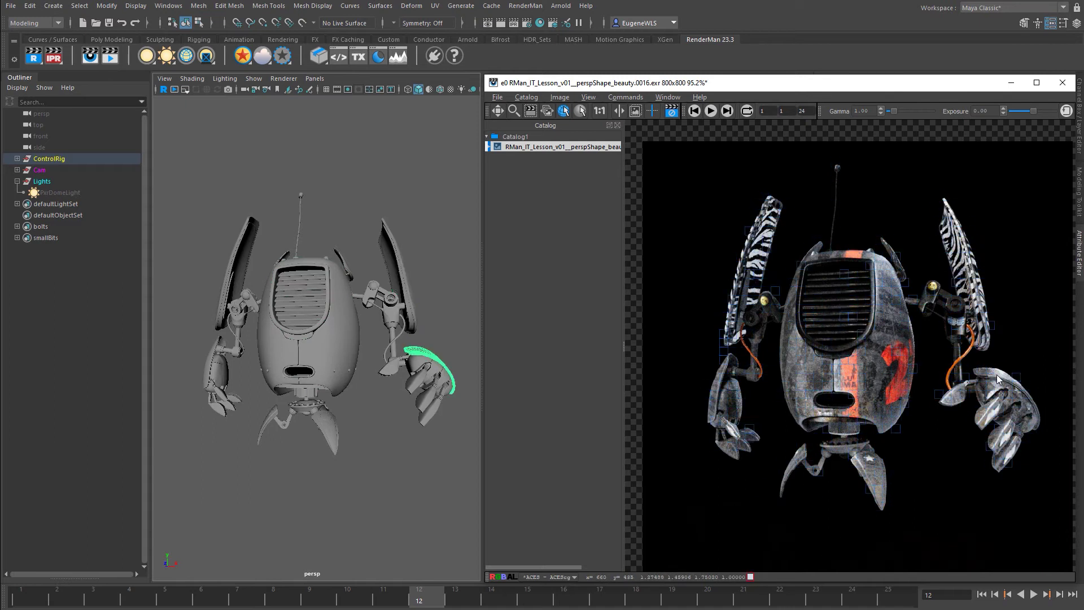
click(868, 474)
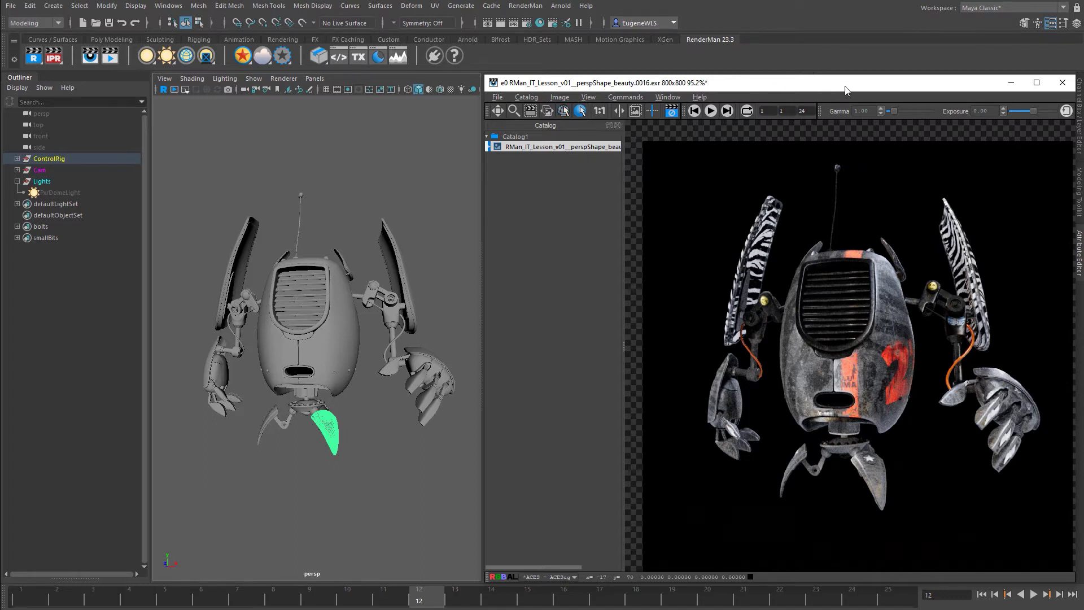
- Move the render window to uncover the attributes and pick the body, shield and hand materials from the image, ending with Robot_body
drag(845, 91, 475, 89)
click(566, 354)
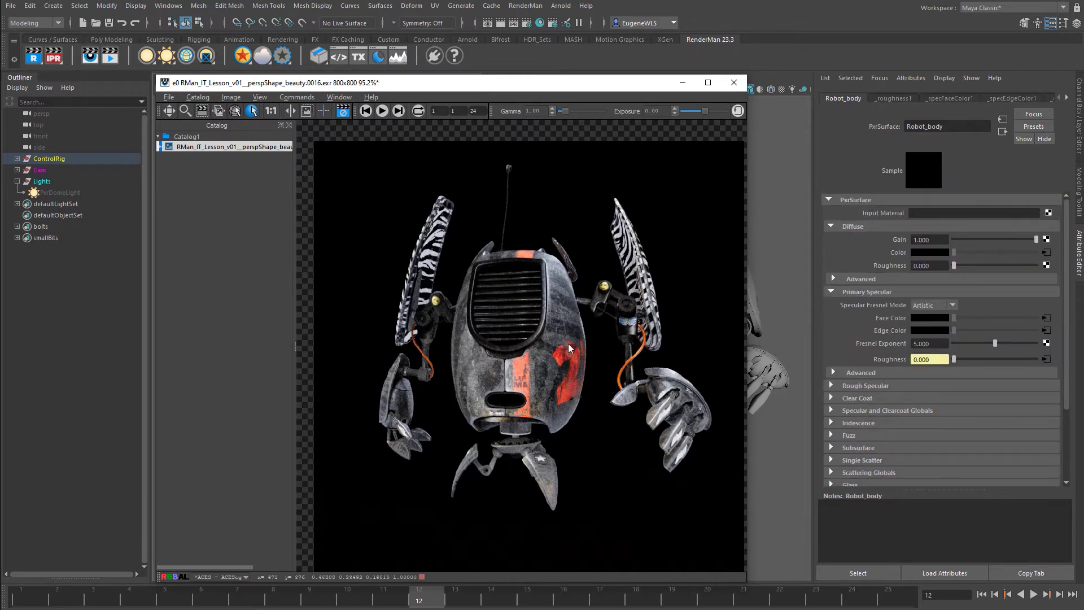
click(630, 245)
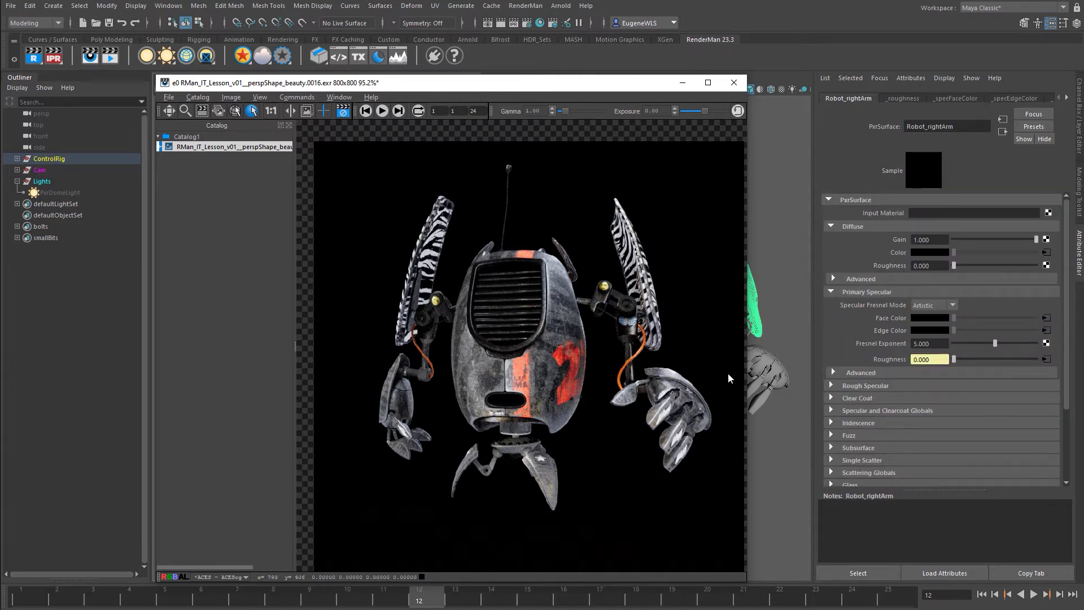
click(676, 375)
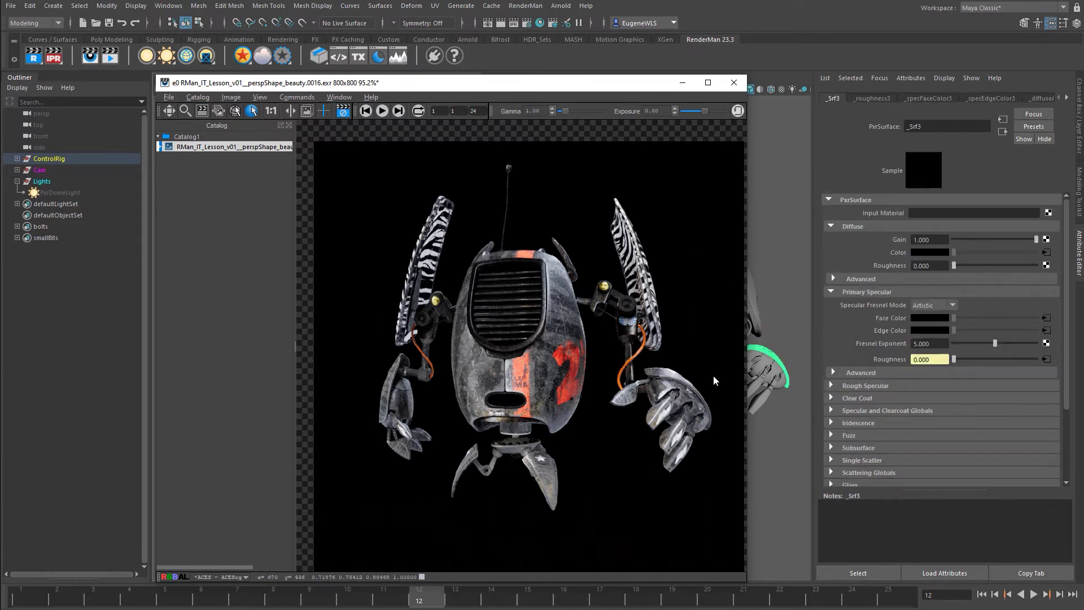
click(571, 332)
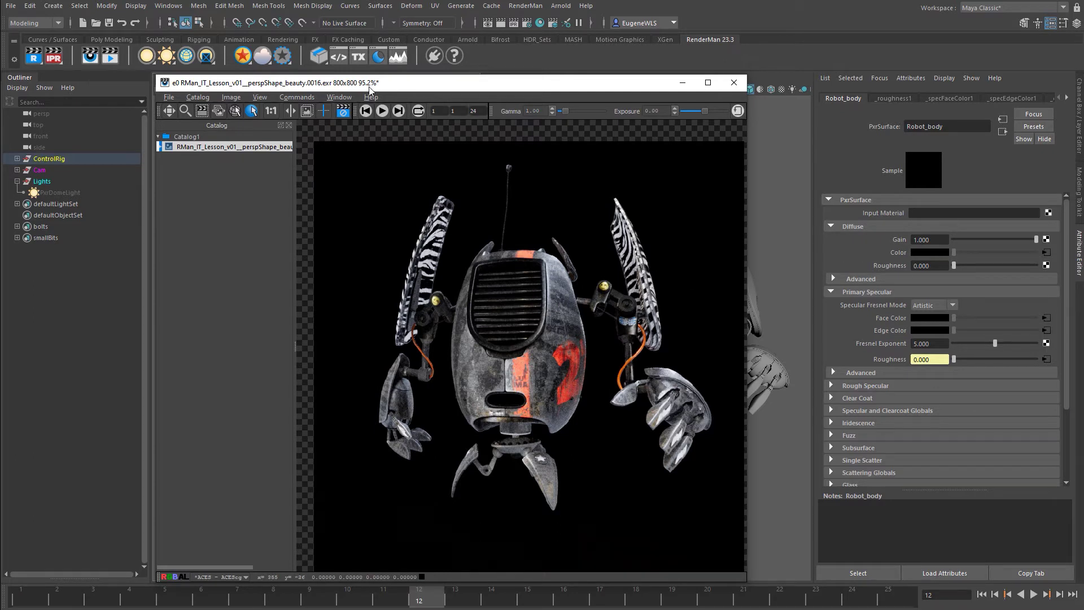
- Place the render window beside the perspective viewport and set the rendered image's zoom to 100%
drag(368, 88, 696, 85)
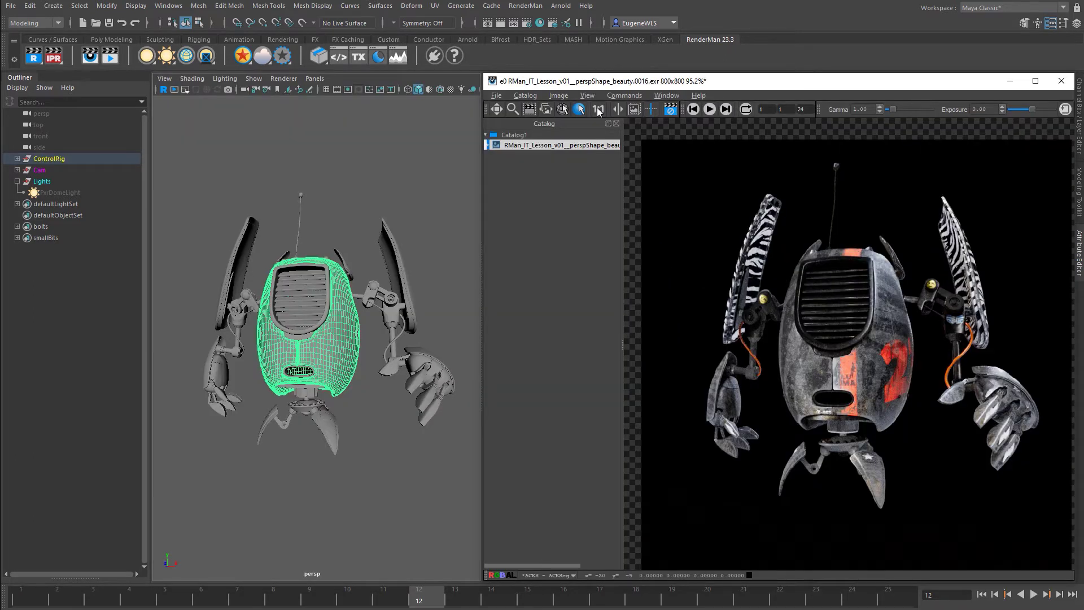
click(598, 110)
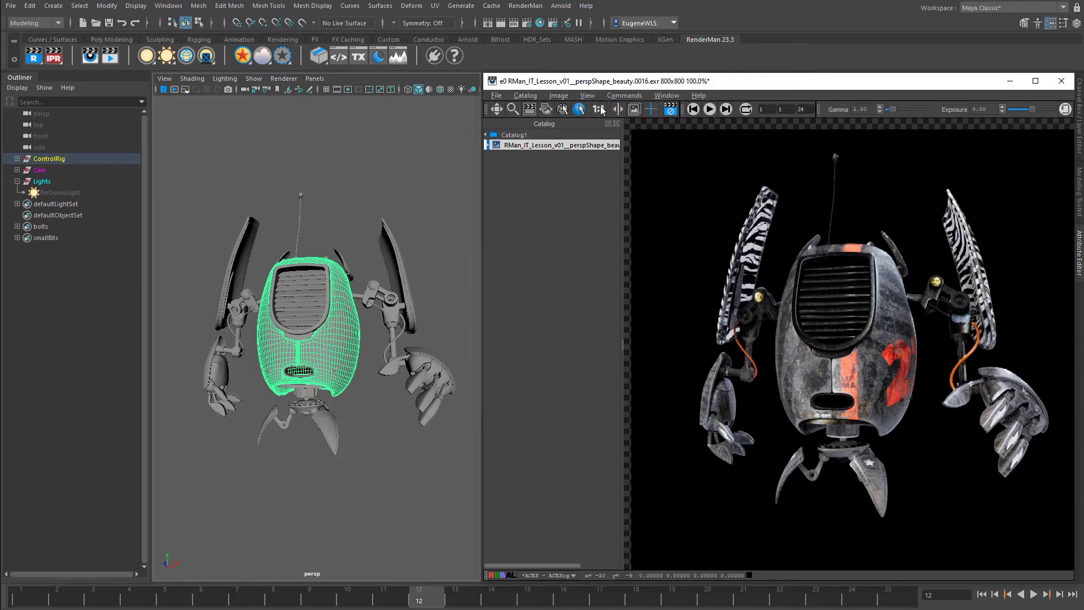
scroll(852, 288, down, 4)
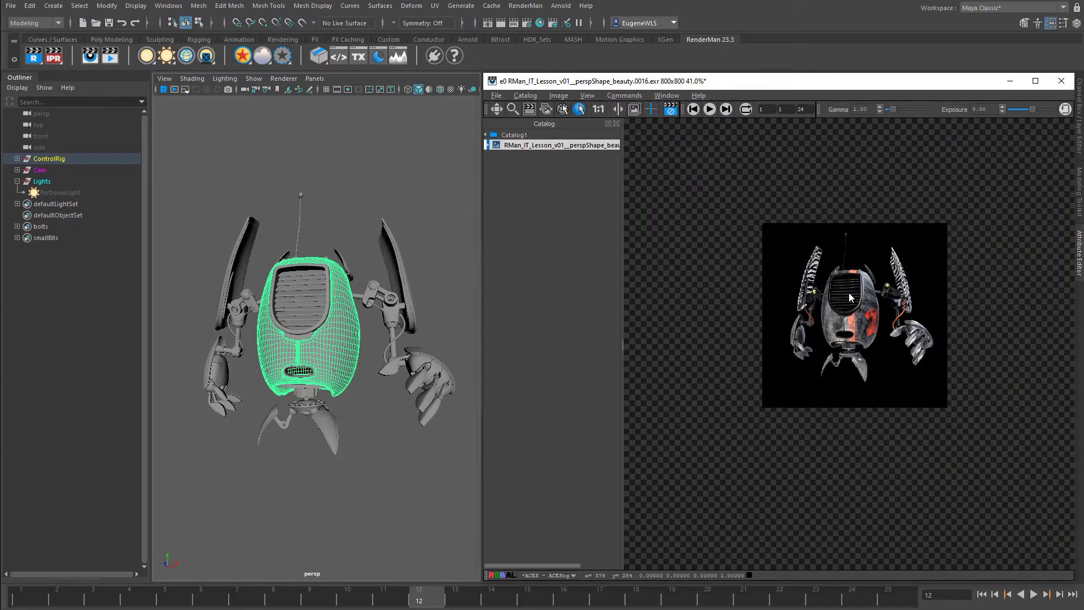
click(599, 110)
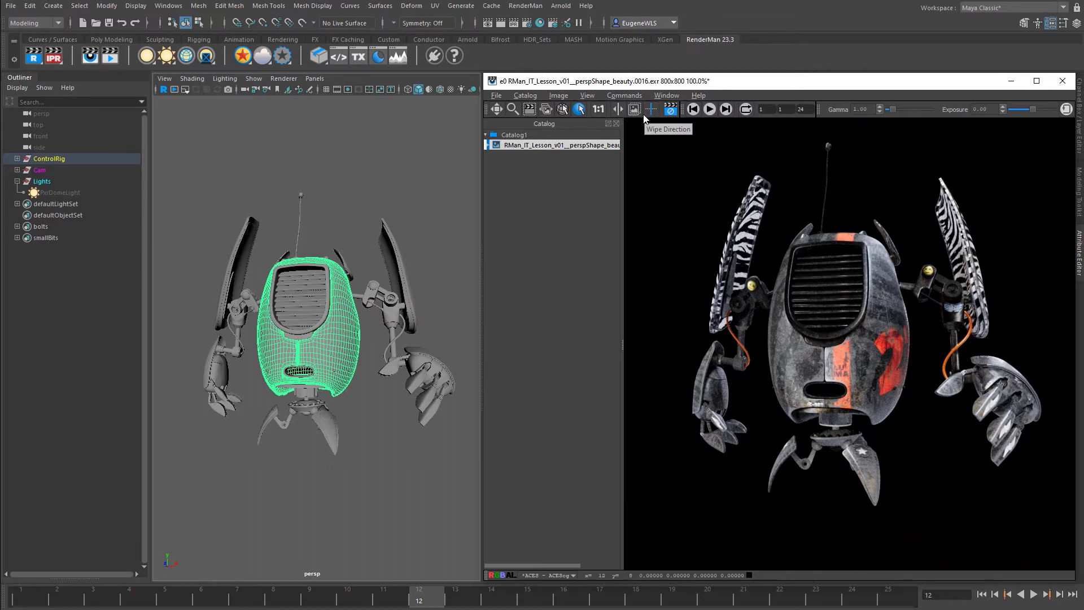
- Load Robot_Backplate_square.jpg into the catalog, set it as the background image, and display the robot beauty render over it
click(496, 95)
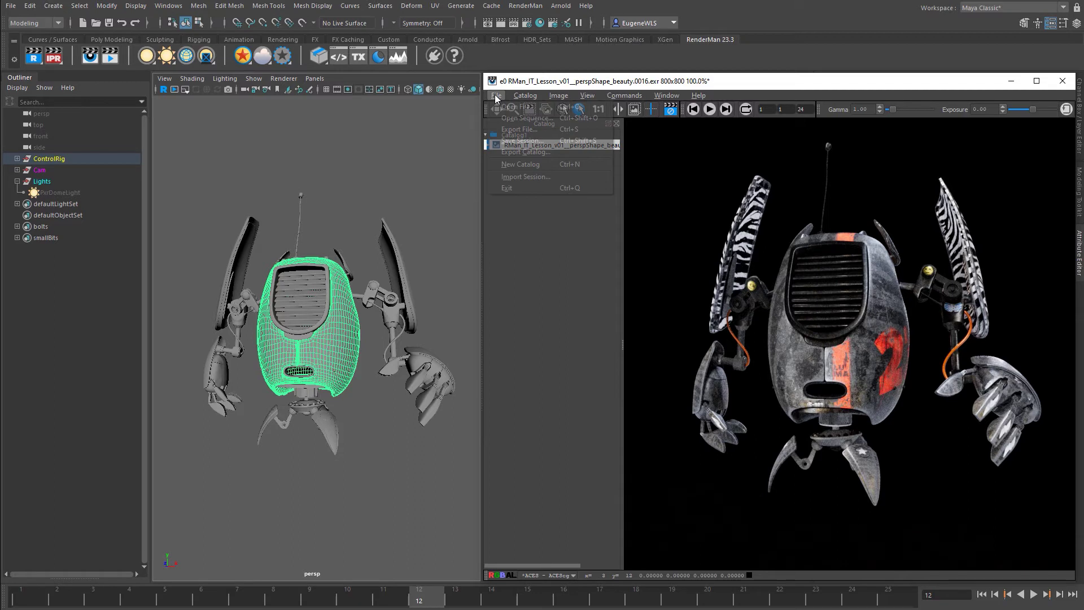
click(504, 108)
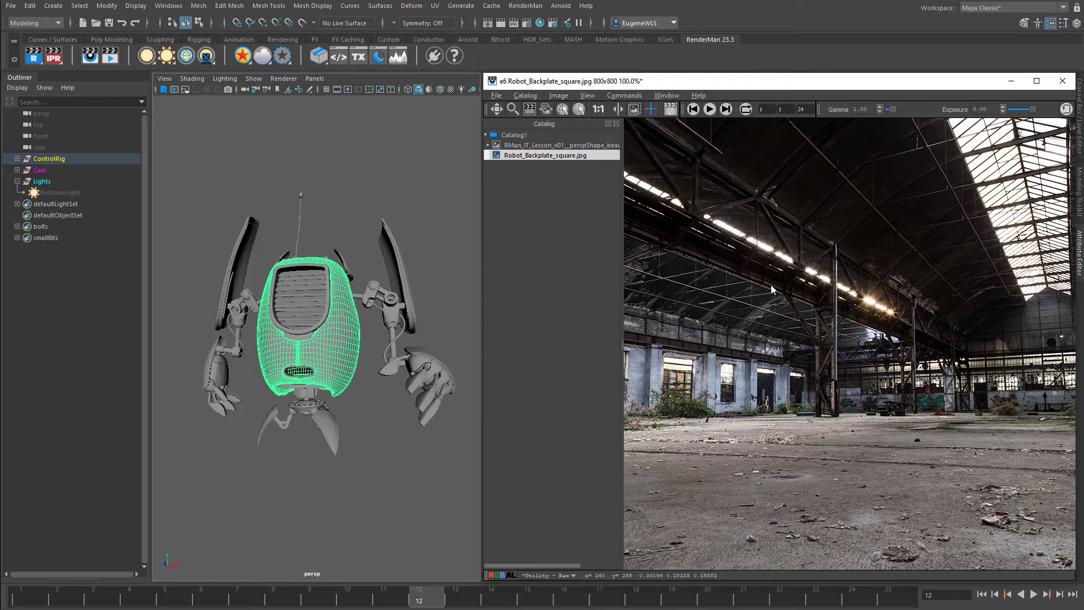
click(580, 157)
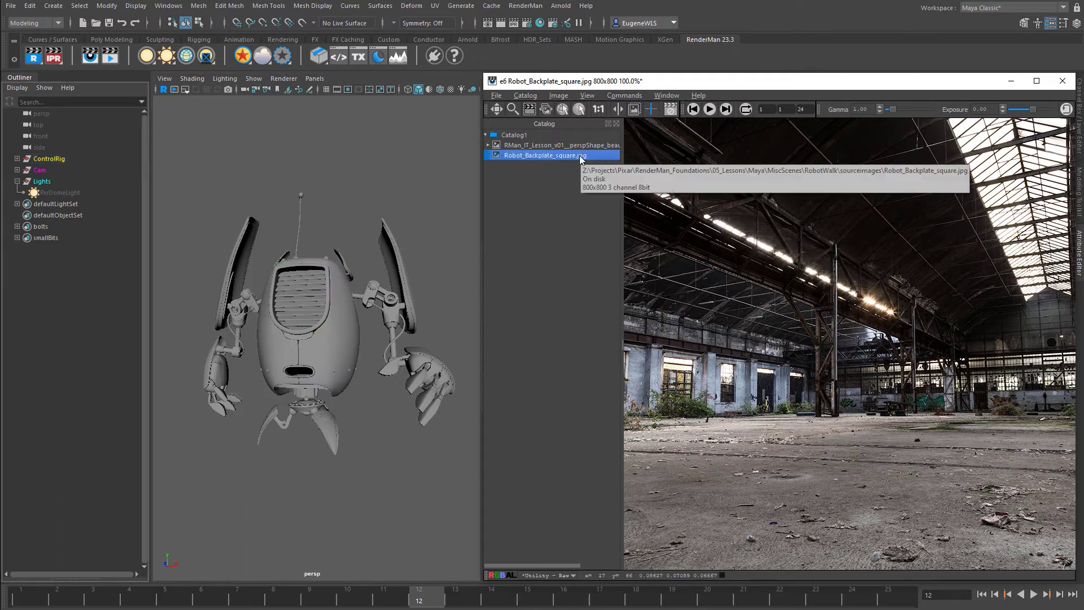
click(634, 110)
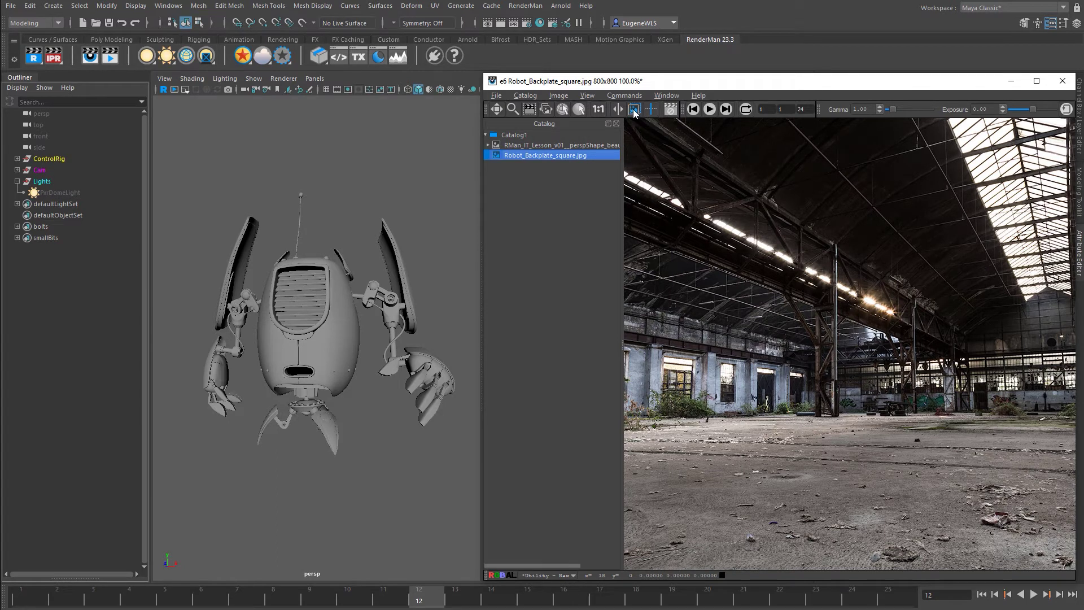
click(568, 145)
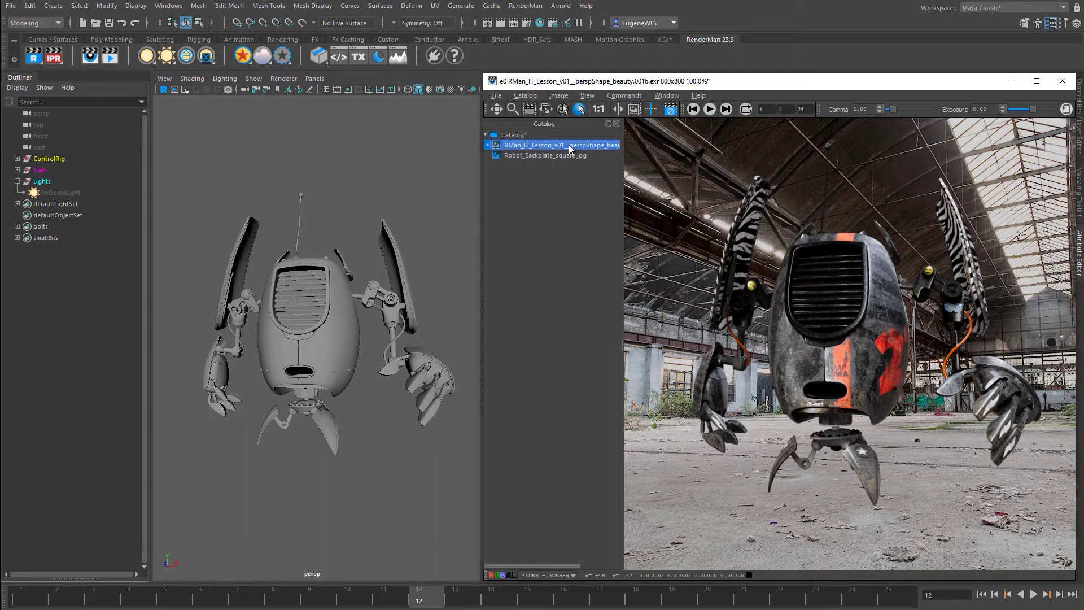
scroll(358, 329, up, 3)
scroll(358, 329, down, 3)
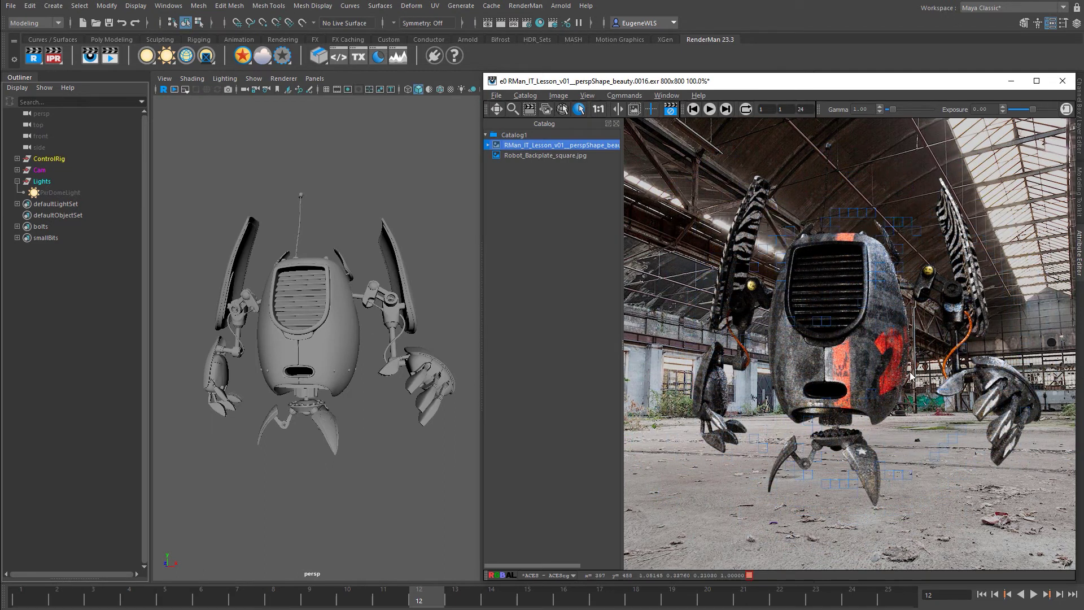
- Orbit the robot against the backplate and switch the IPR render to the HDR_SETS_INDUSTRIAL_HALL_01_LD_G4_camera
alt+drag(316, 361, 399, 354)
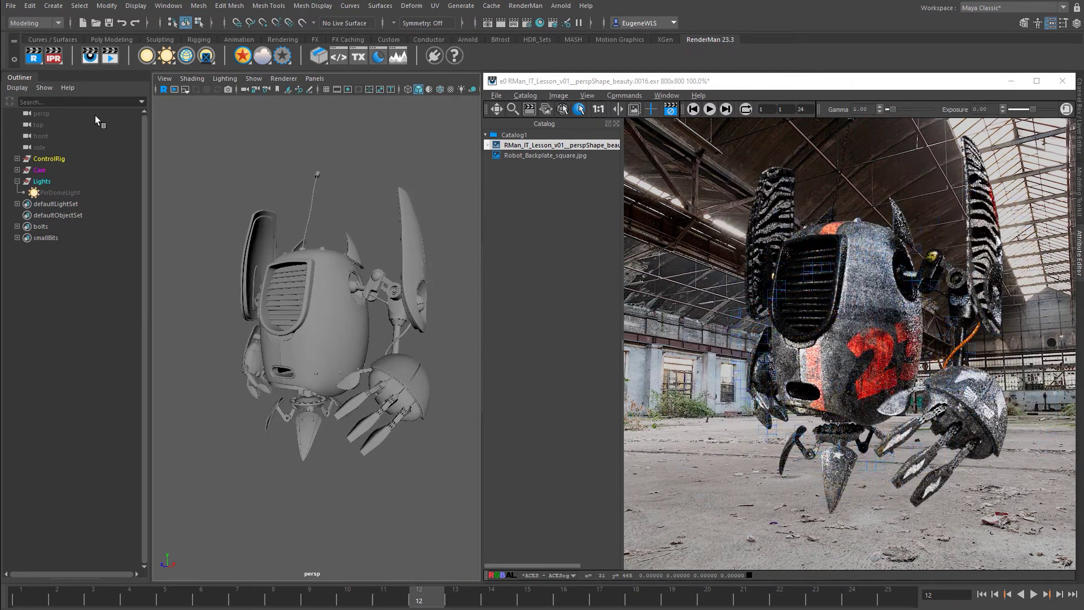
right_click(55, 57)
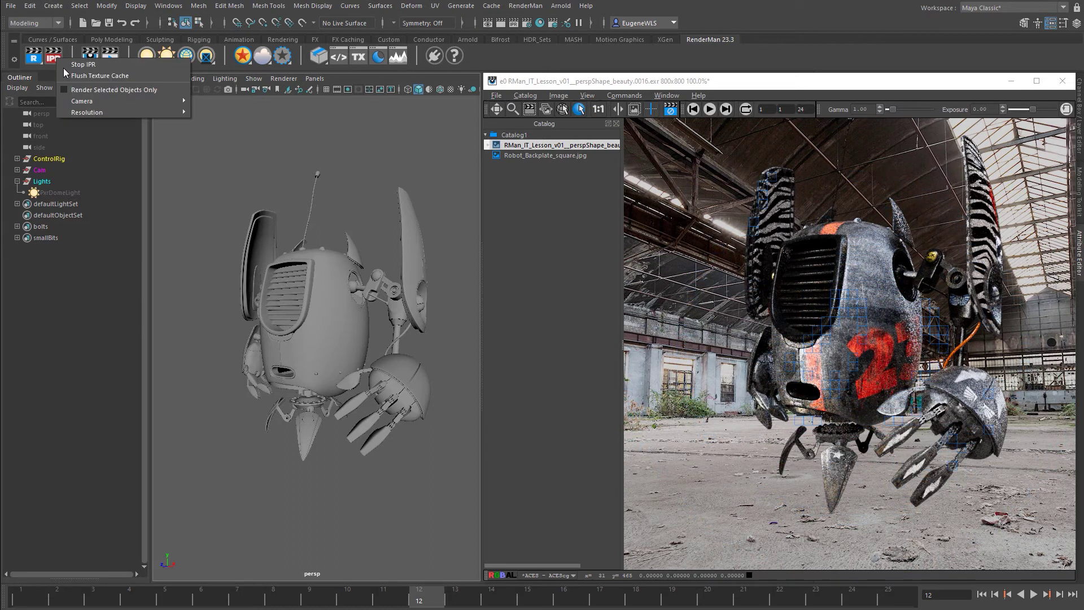
mouse_move(103, 104)
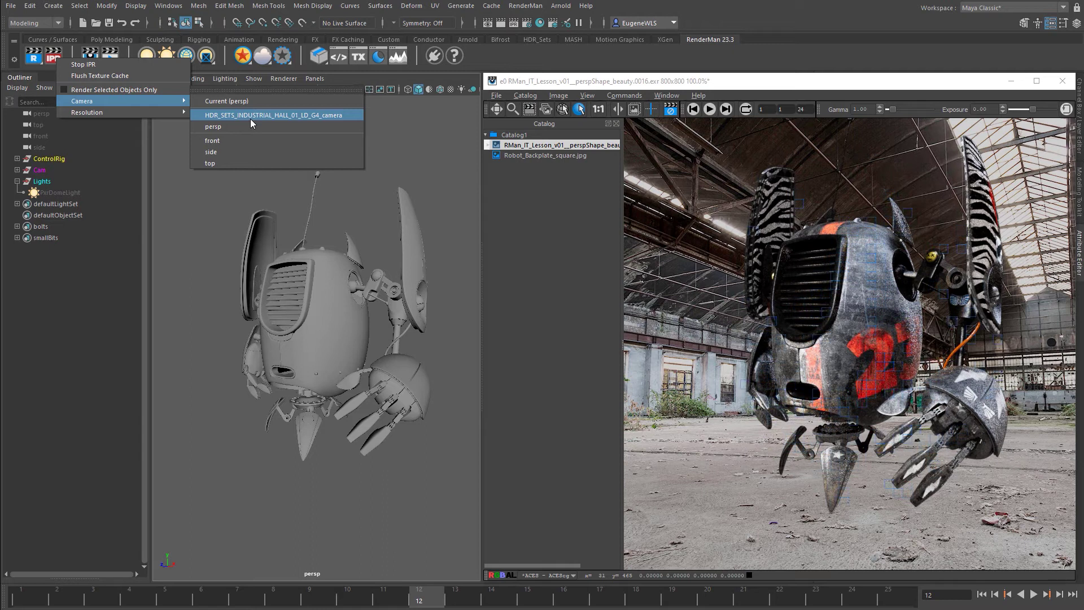
click(288, 116)
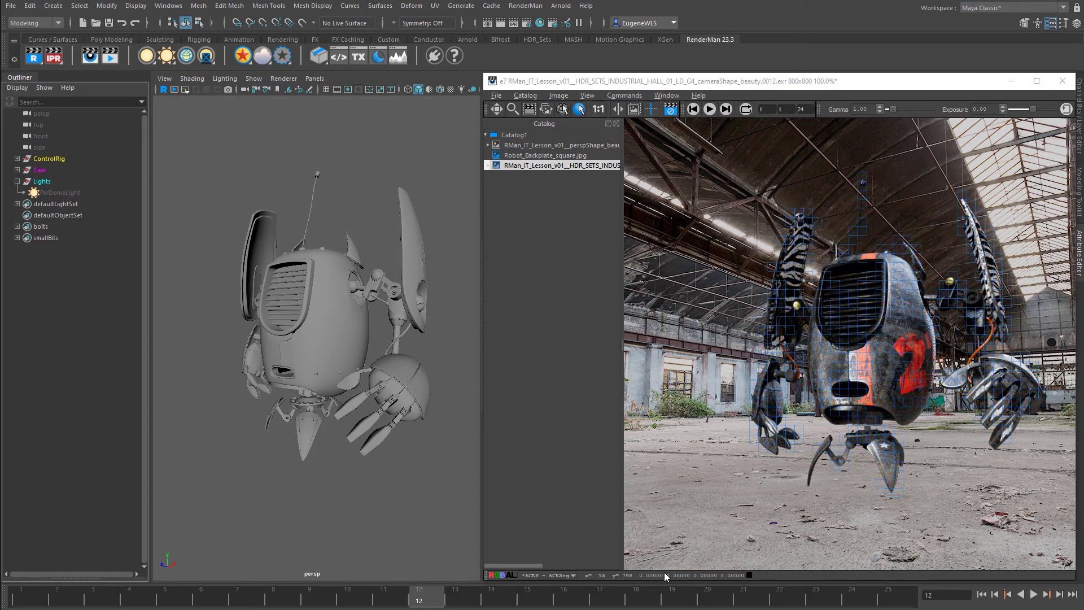
- Unhide the HDRSets_RenderMan ground plane in the Cam group and play the animation in the live render, stopping at frame 5
click(17, 170)
click(90, 180)
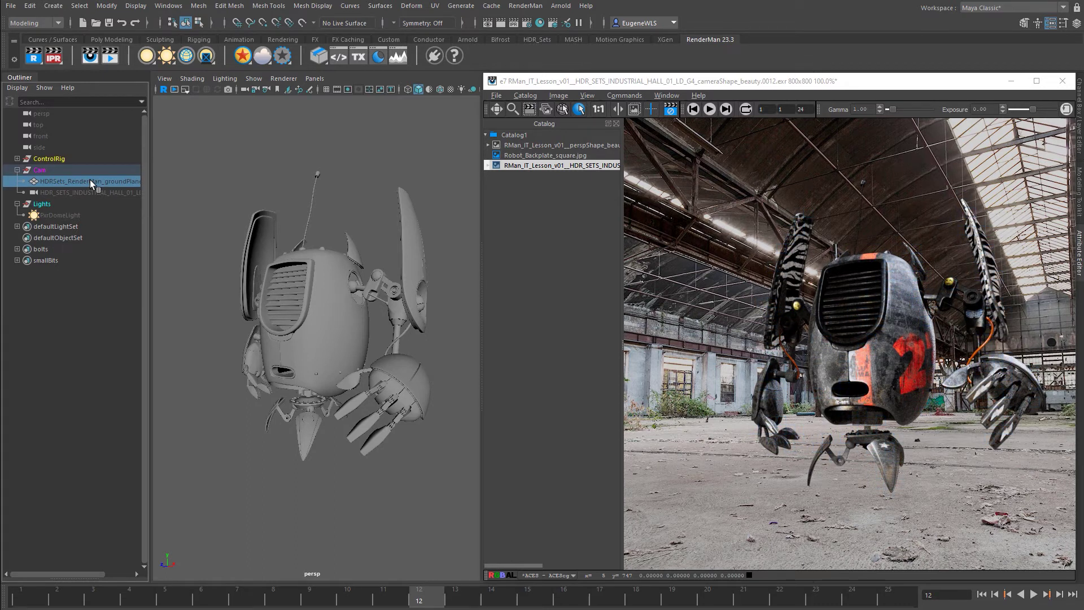
key(shift+h)
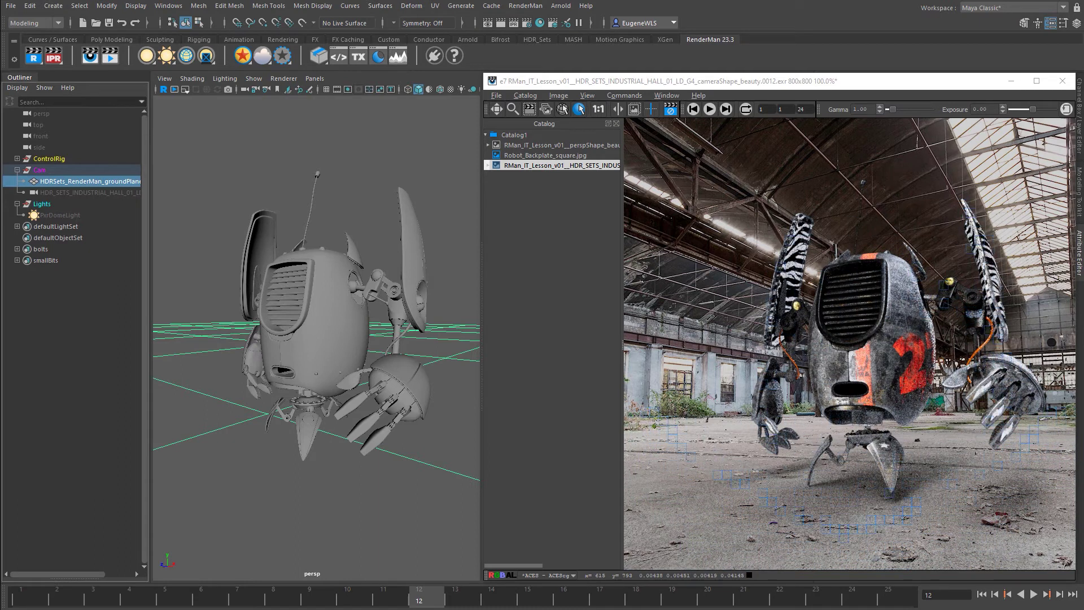
key(alt+v)
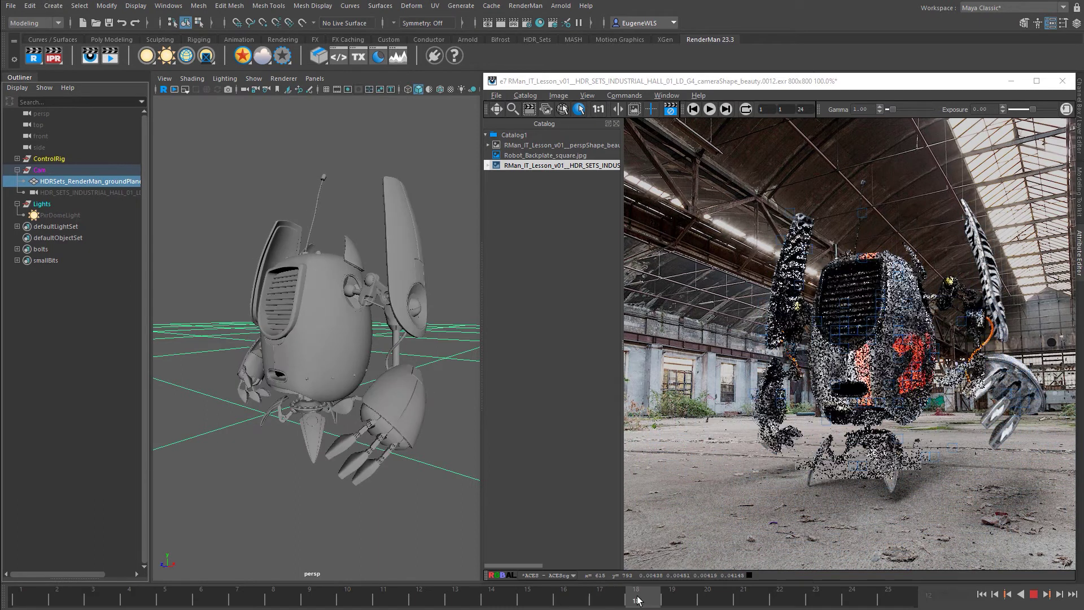
key(alt+v)
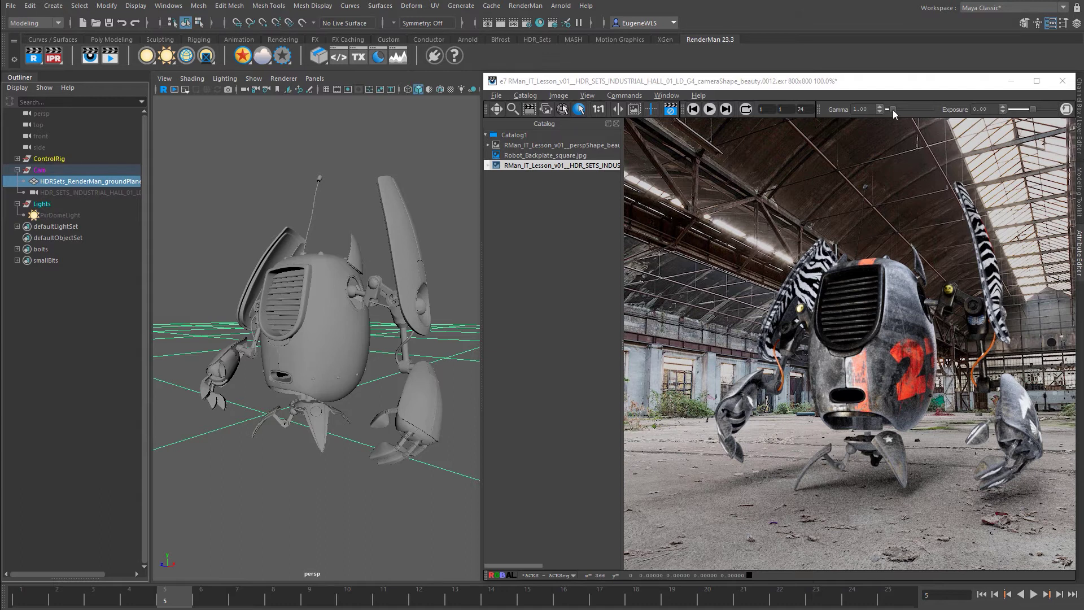
- Try a higher gamma and a lower exposure on the displayed render, and reset the display adjustments
drag(893, 109, 895, 109)
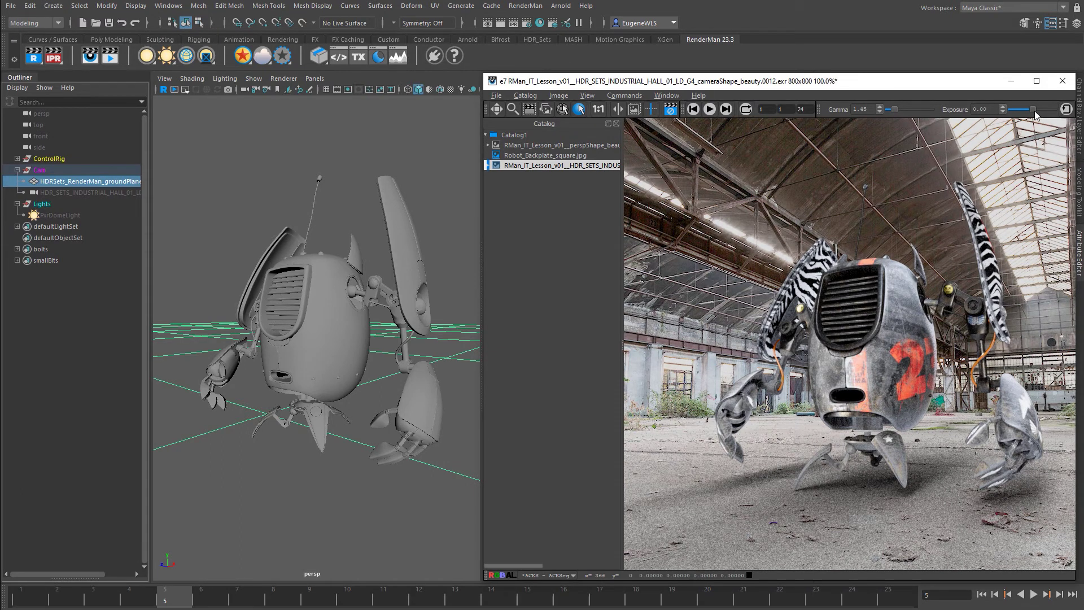
drag(1034, 111, 1013, 117)
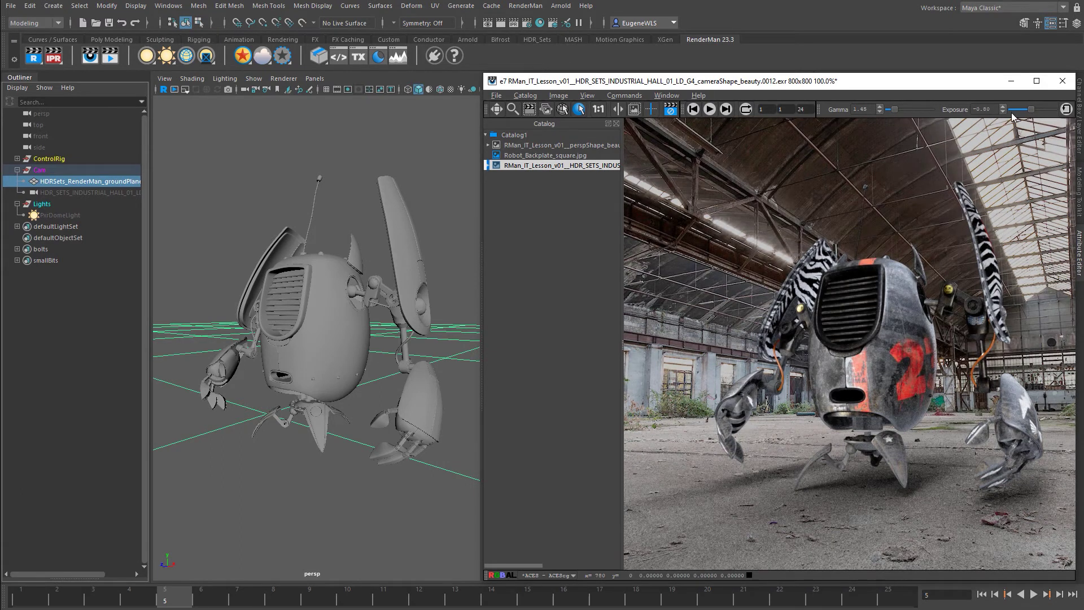
click(1066, 109)
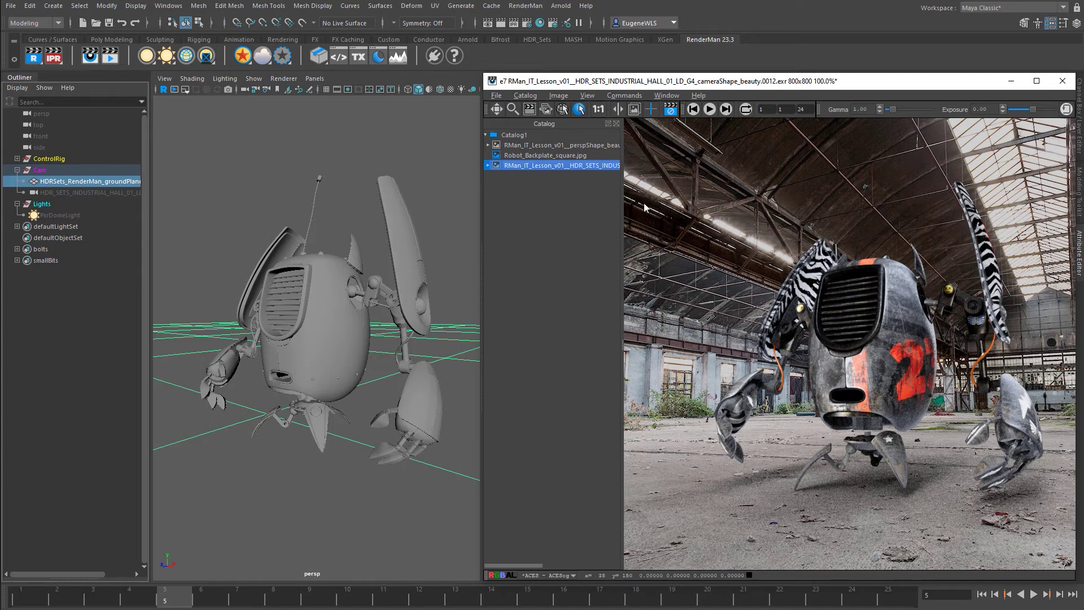
- Compare the perspective render, the backplate image and the industrial hall camera render in the catalog, expanding their sub-images
click(557, 307)
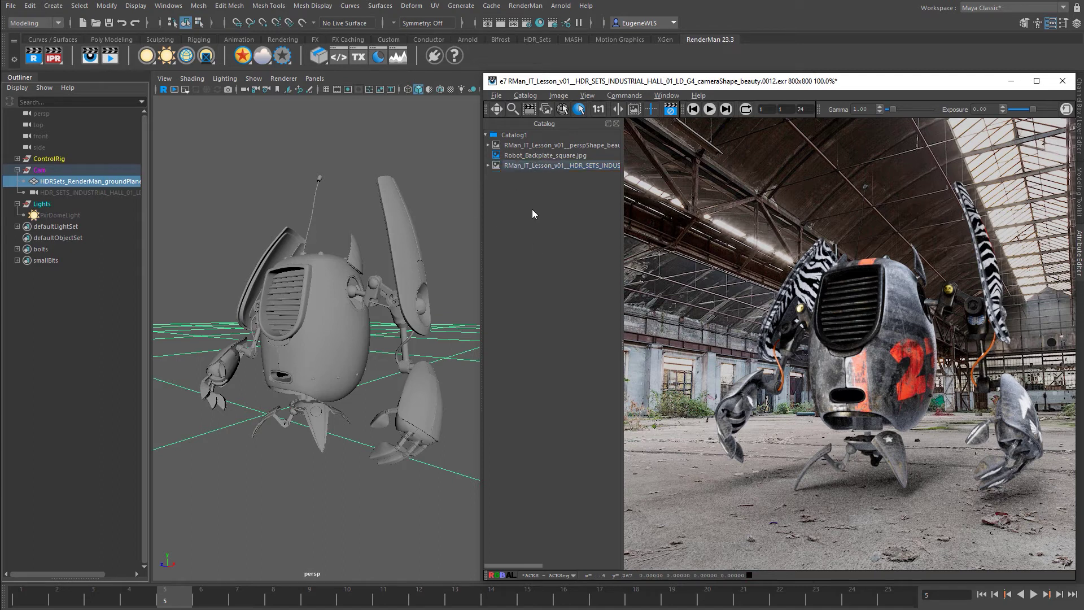
click(487, 167)
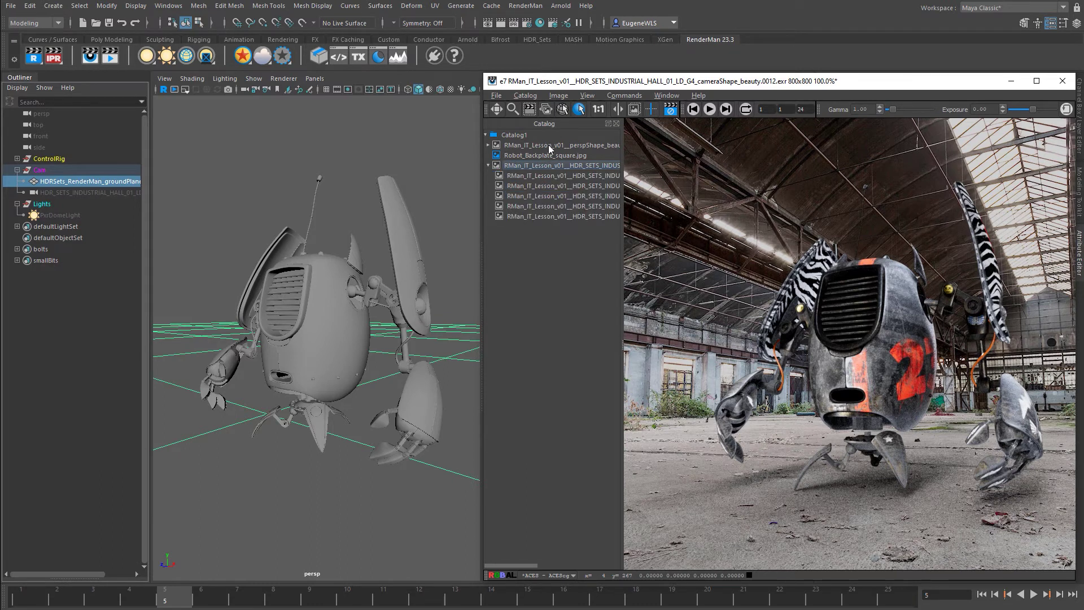
click(487, 145)
click(523, 145)
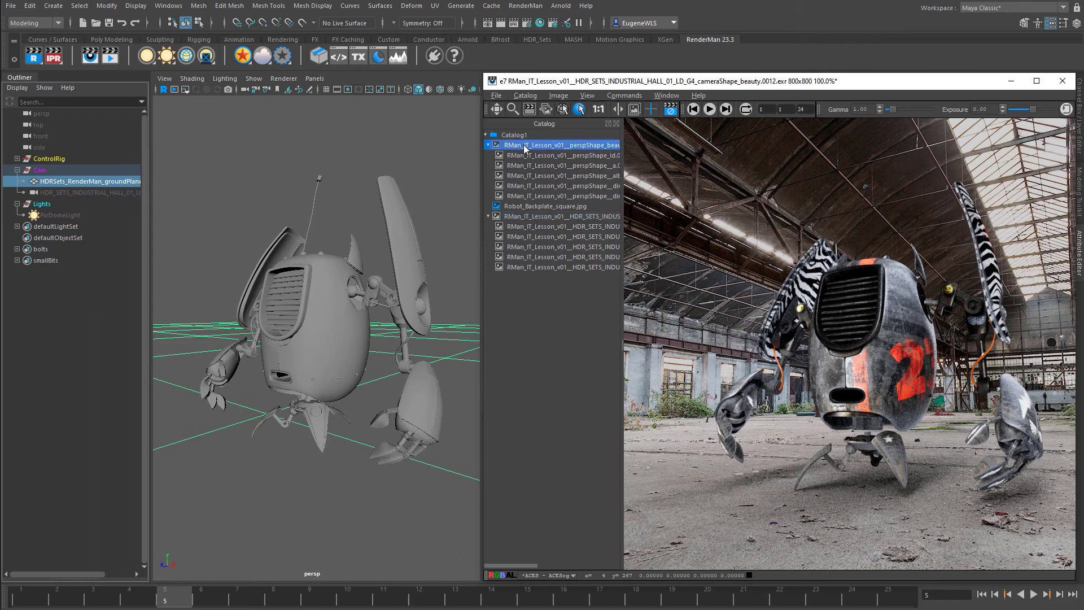
click(487, 145)
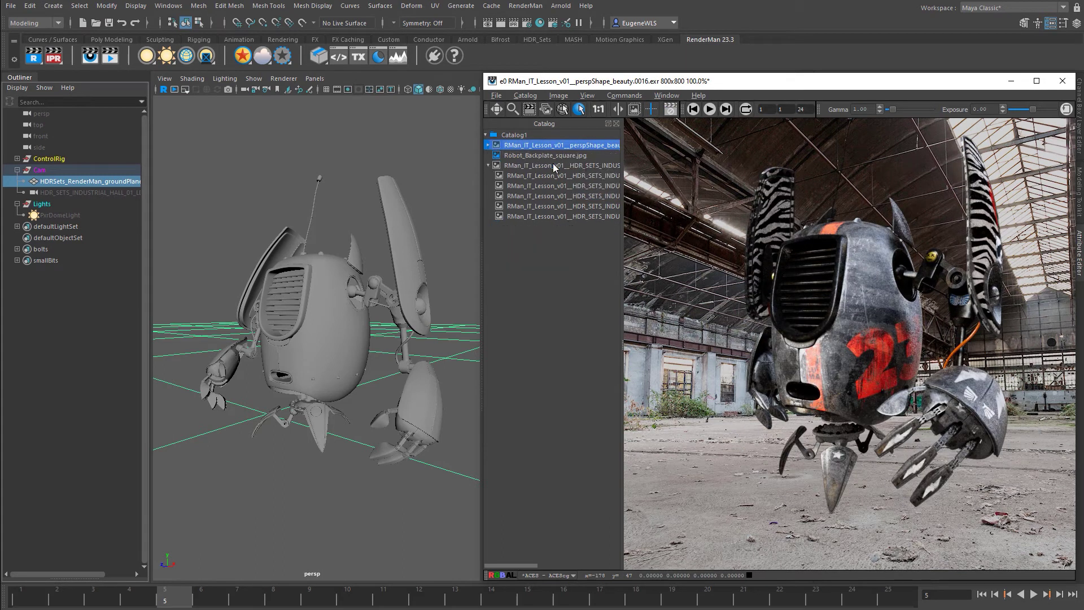
click(554, 156)
click(595, 166)
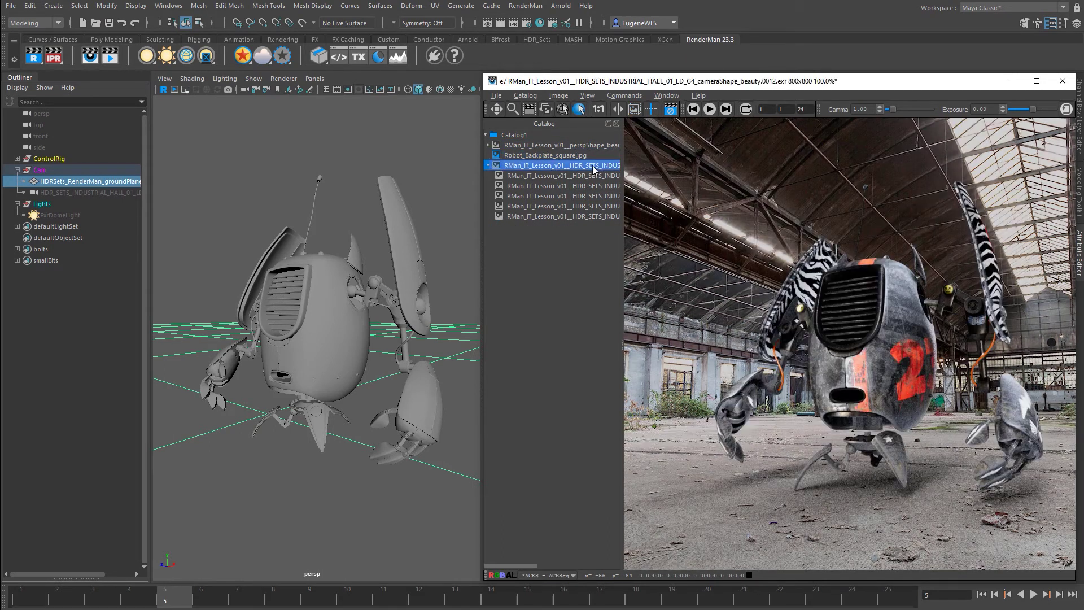
click(488, 165)
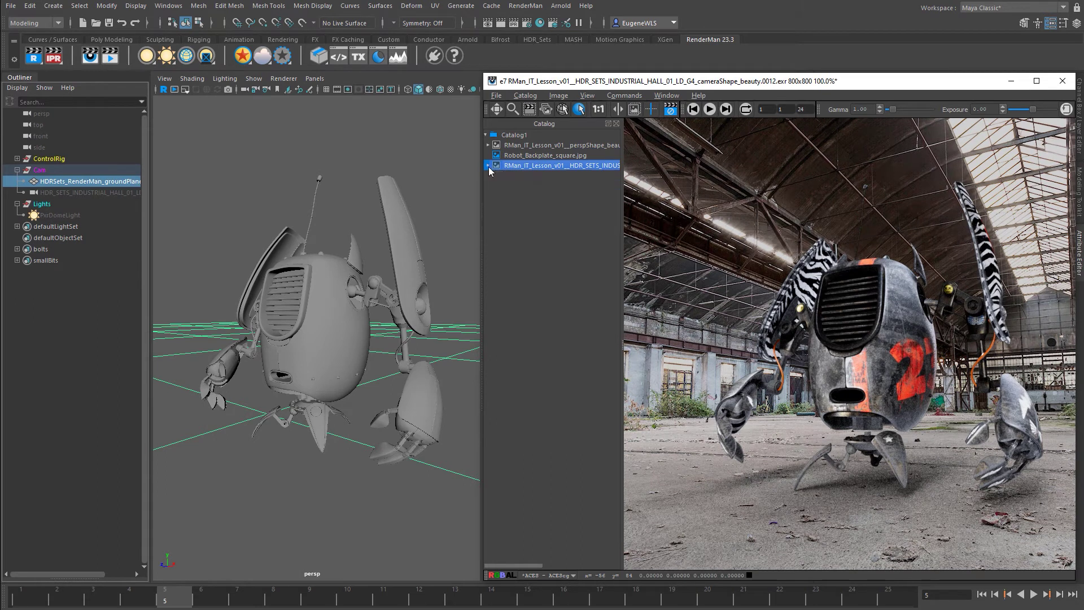
- Examine the id, alpha, albedo and direct lighting passes of the industrial hall camera render, and return to its collapsed beauty image
click(488, 165)
click(539, 176)
click(557, 187)
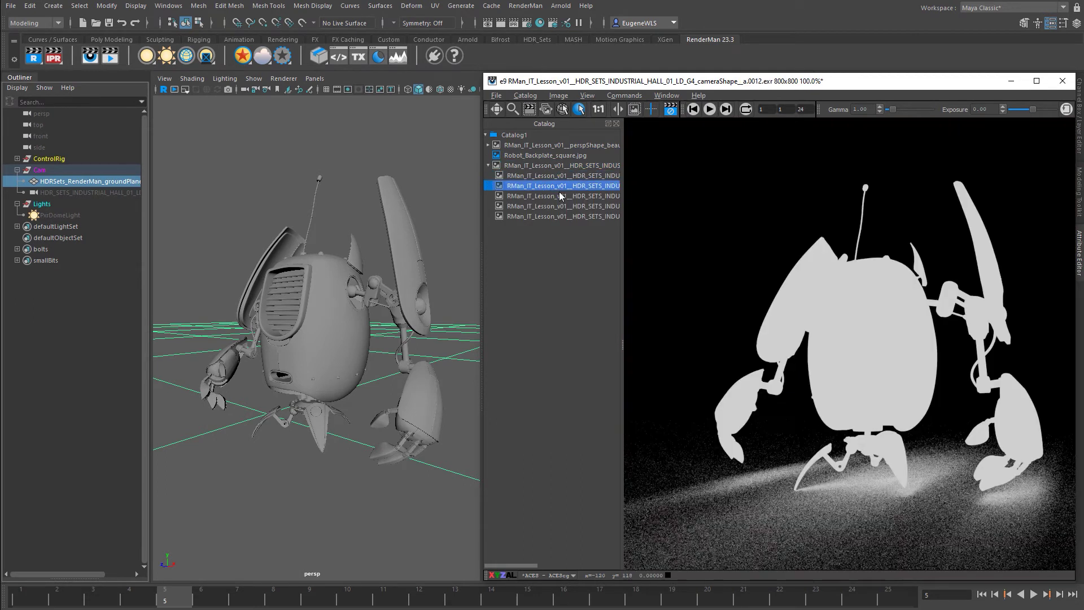
click(562, 197)
click(562, 207)
click(562, 216)
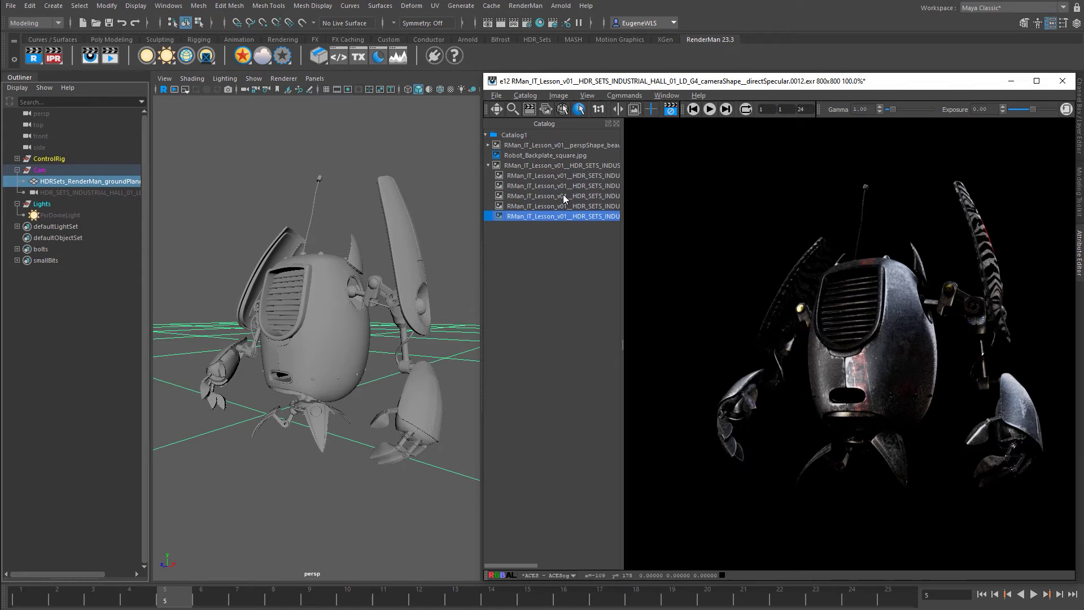
click(563, 187)
click(552, 166)
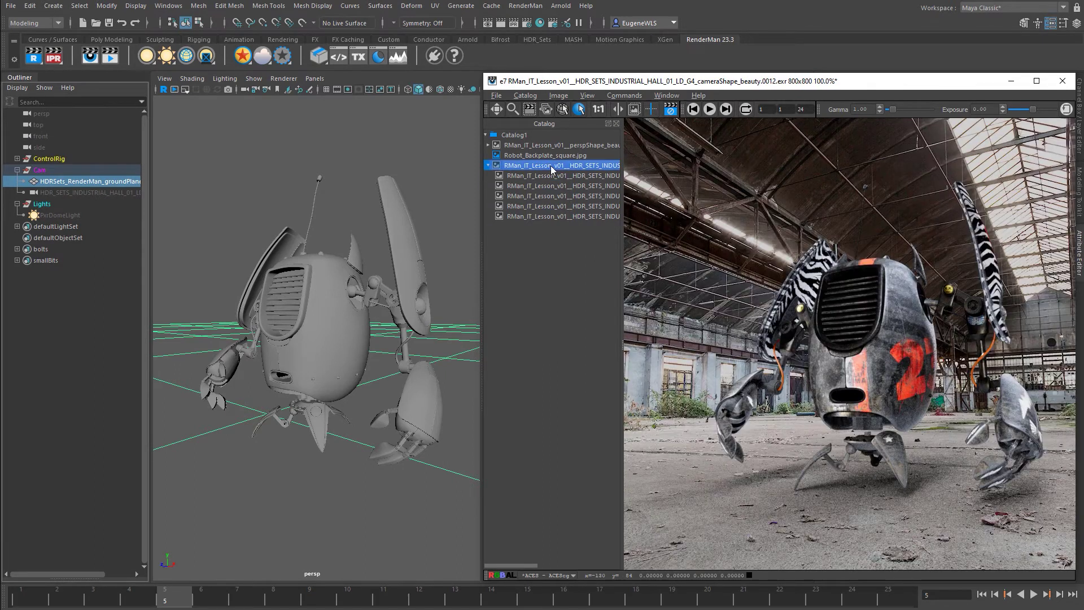
click(488, 165)
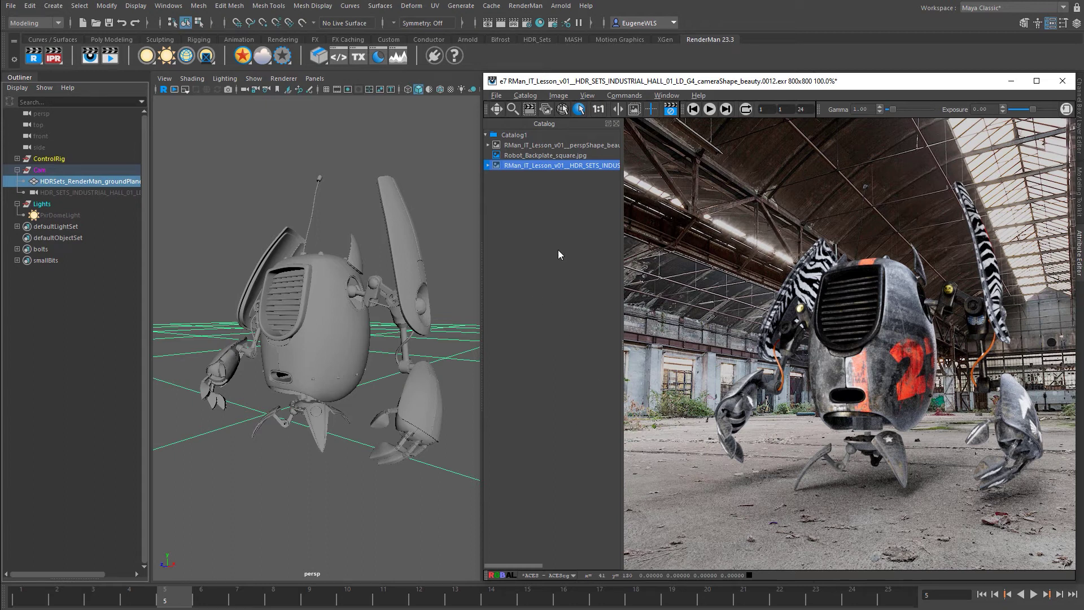
click(497, 96)
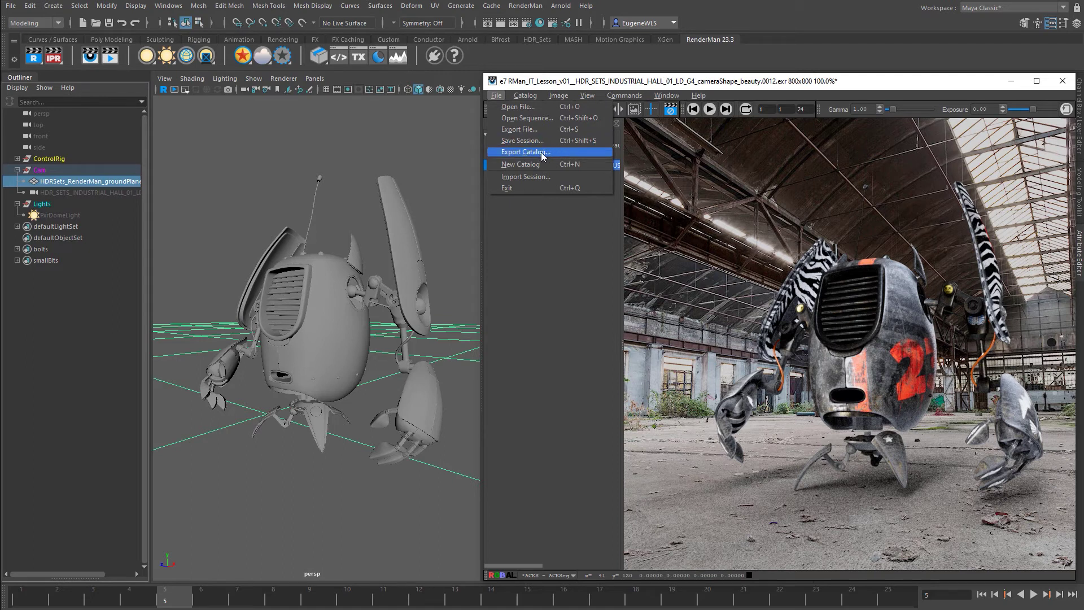
mouse_move(532, 96)
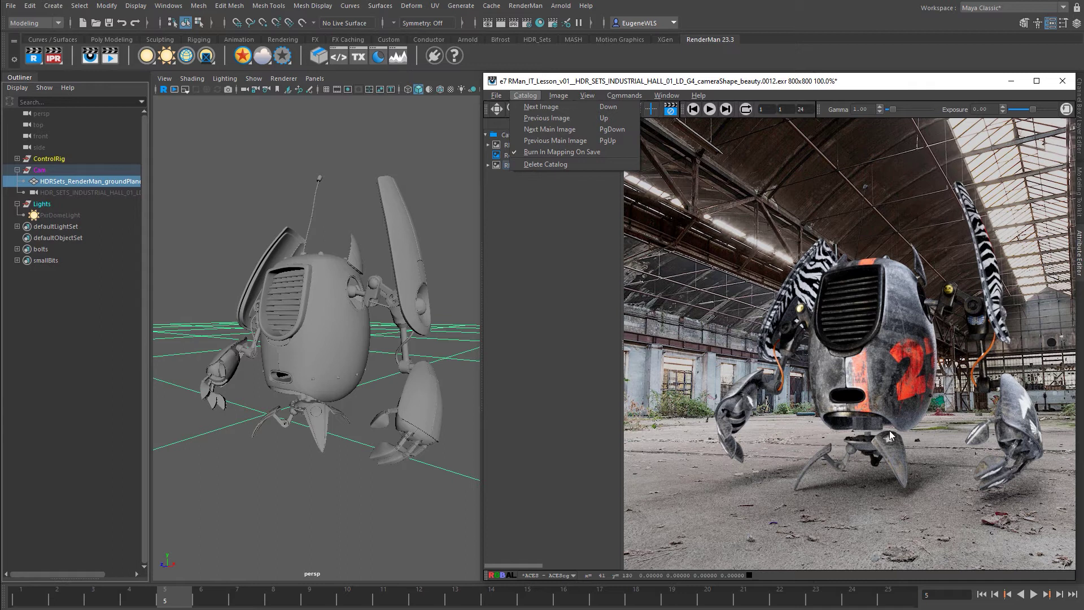
mouse_move(559, 97)
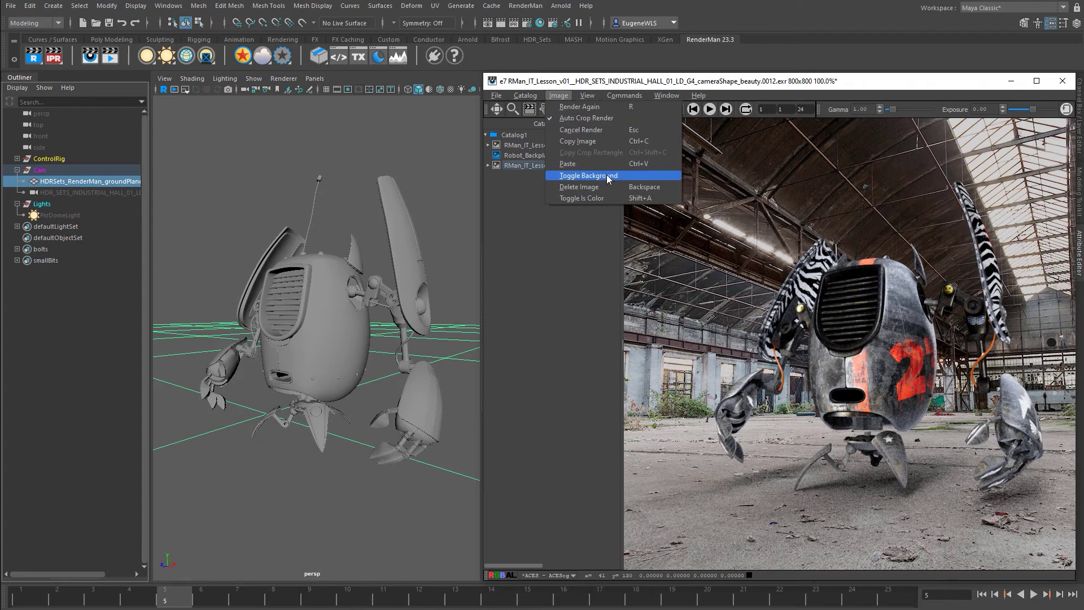
click(580, 233)
click(586, 97)
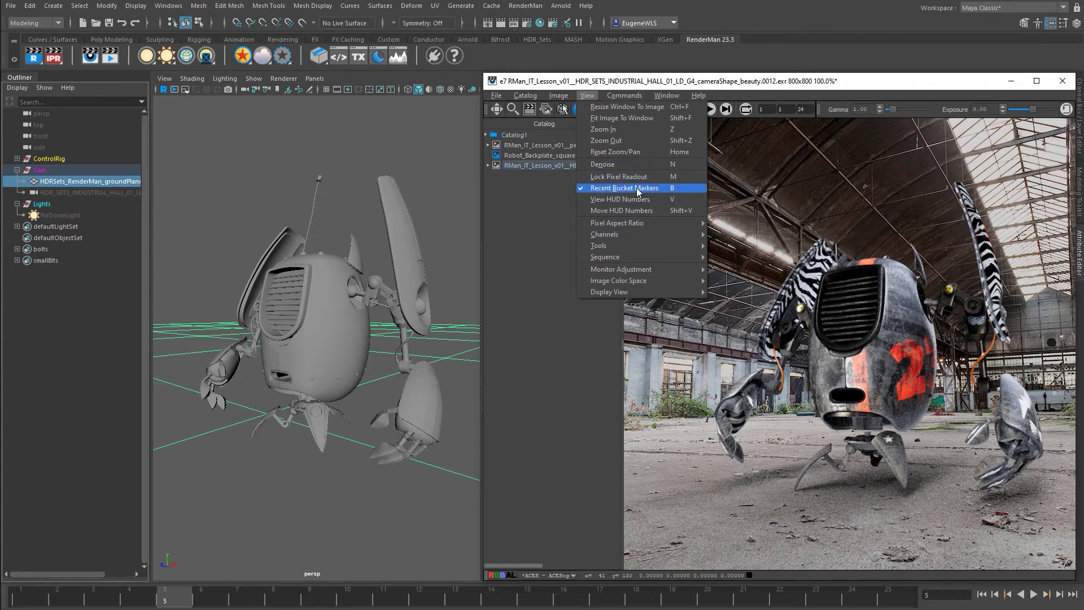
- Zoom out the Maya perspective viewport while the live render refines, and turn off the recent bucket markers in the render view
click(341, 247)
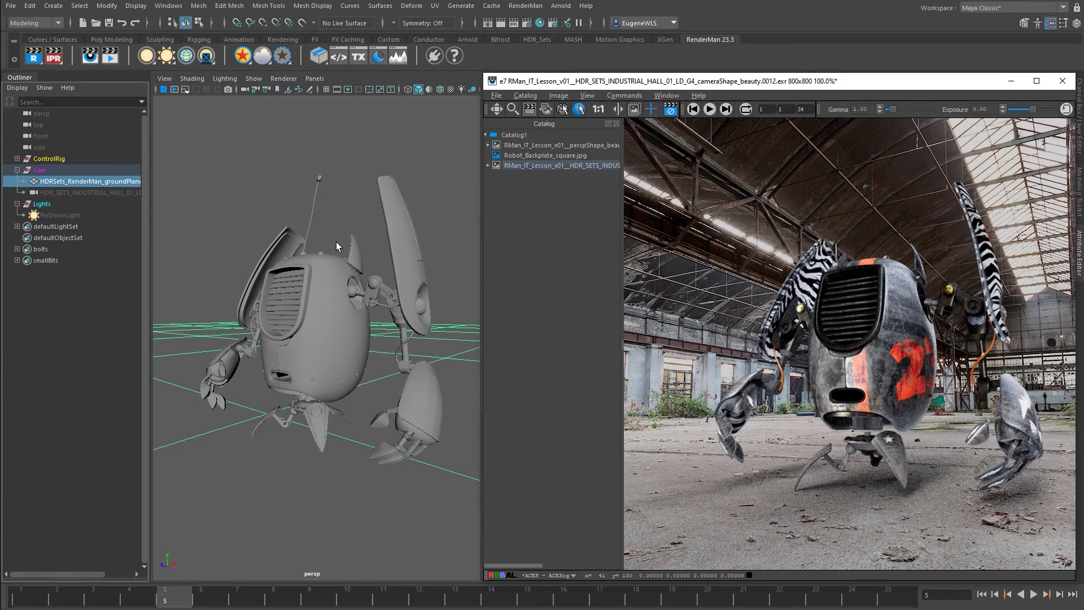
scroll(337, 245, down, 3)
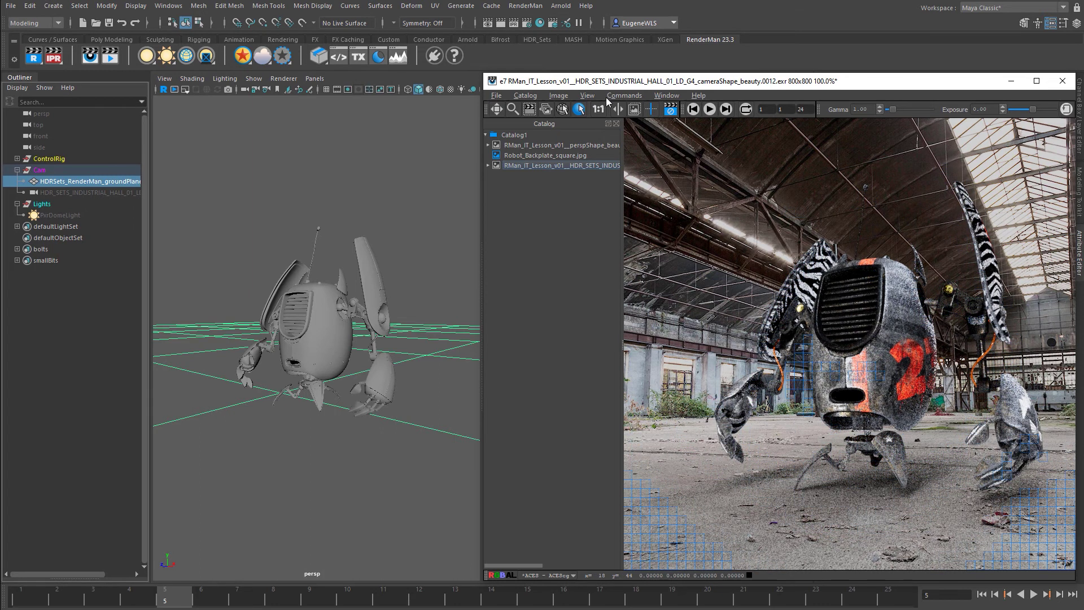
click(587, 95)
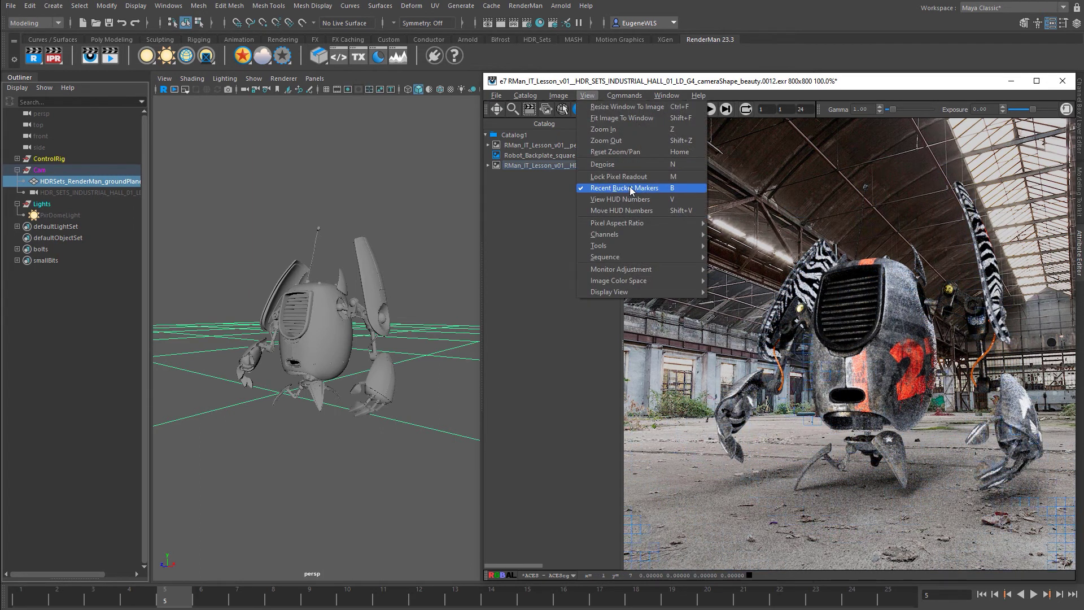
click(631, 188)
- Show the HUD numbers over the render and move them twice to different corners of the image
click(587, 95)
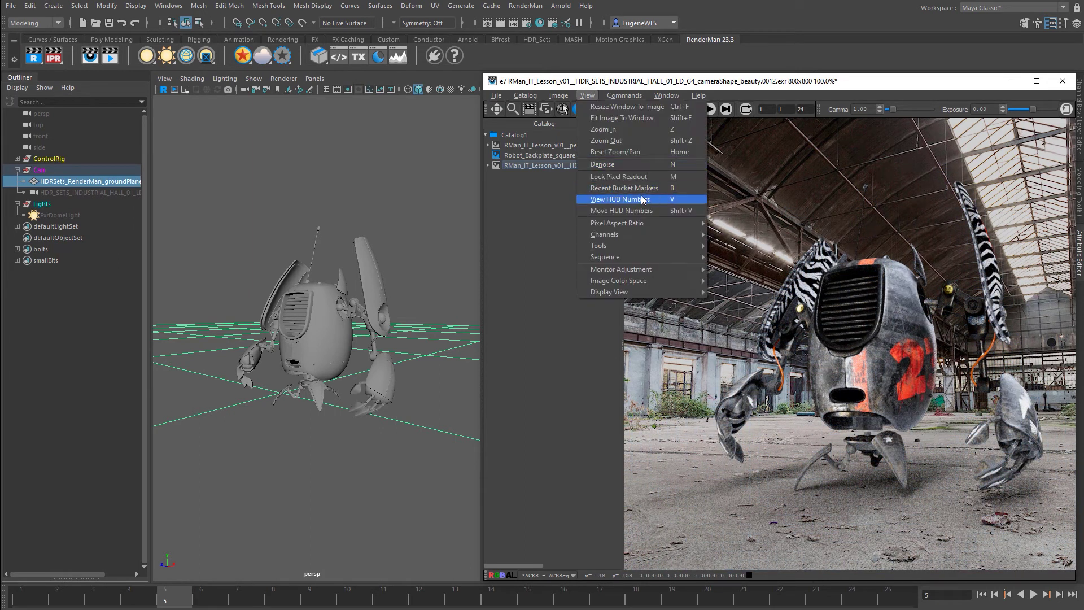
click(644, 203)
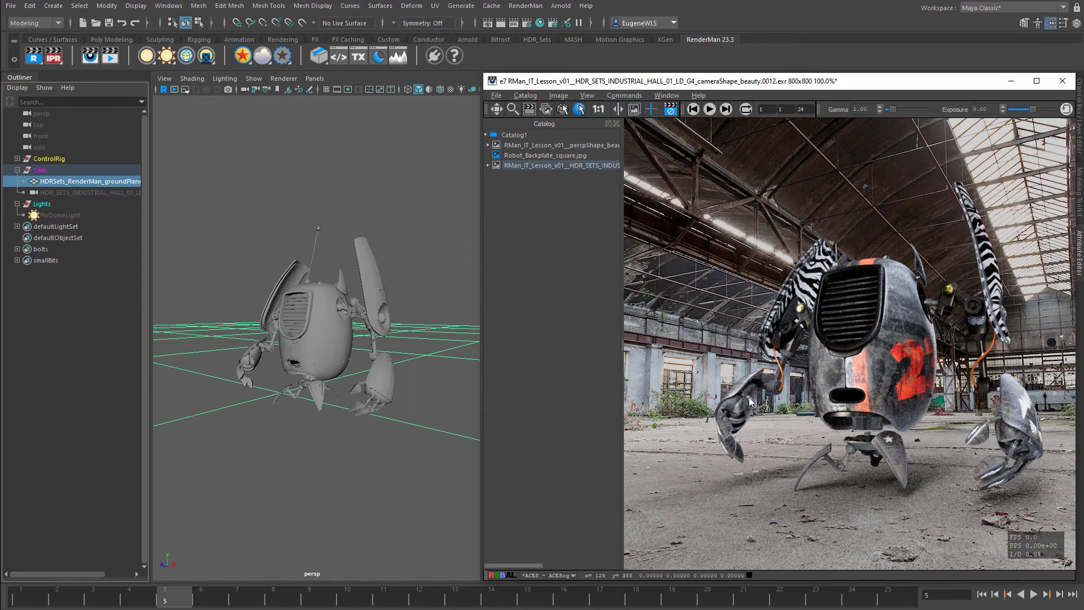
click(587, 96)
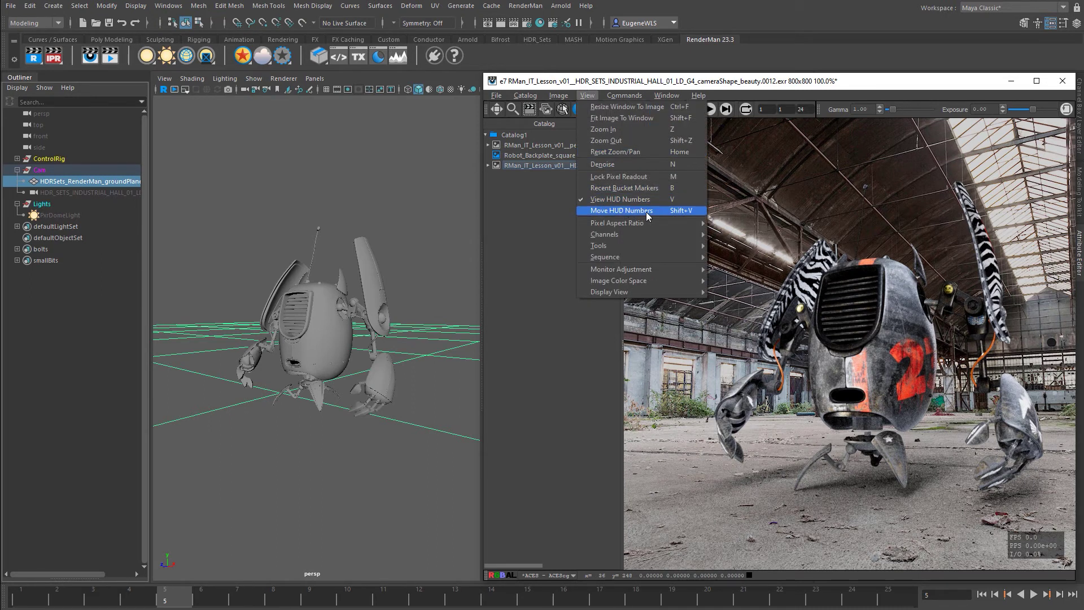
click(643, 211)
click(587, 95)
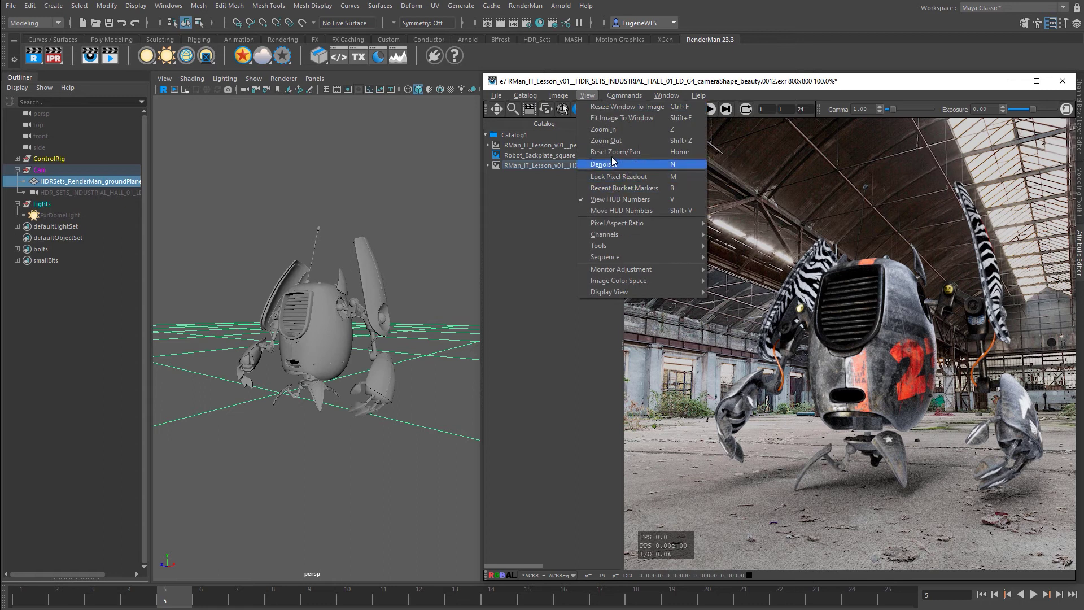
click(624, 210)
click(588, 96)
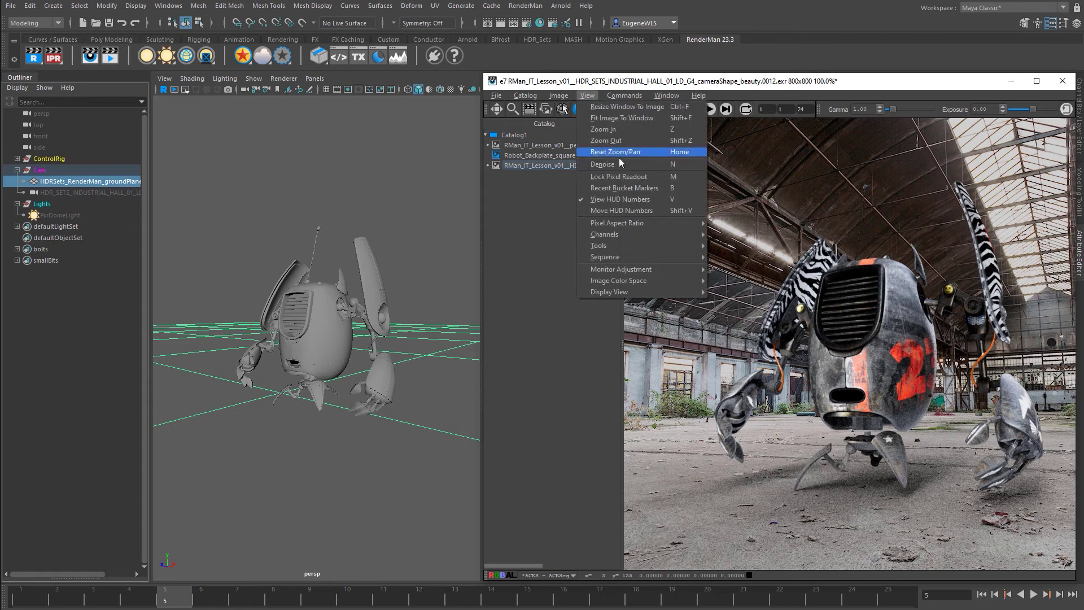
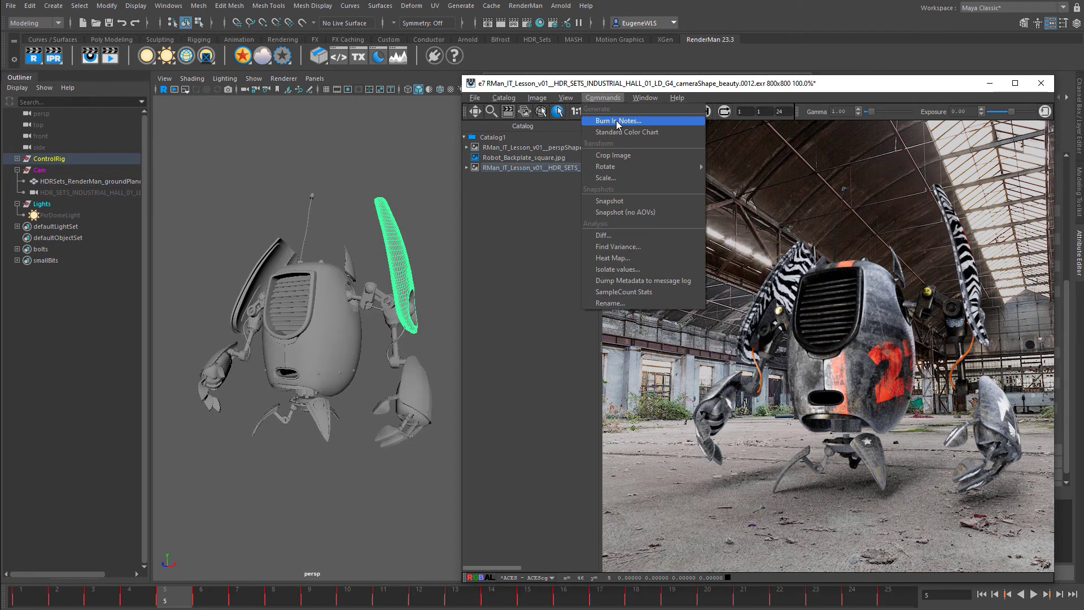
- View the Burn In Notes options, add a standard color chart to the catalog, and redisplay the industrial hall camera render
click(618, 121)
mouse_move(526, 286)
mouse_down()
mouse_move(706, 266)
mouse_move(673, 268)
mouse_up()
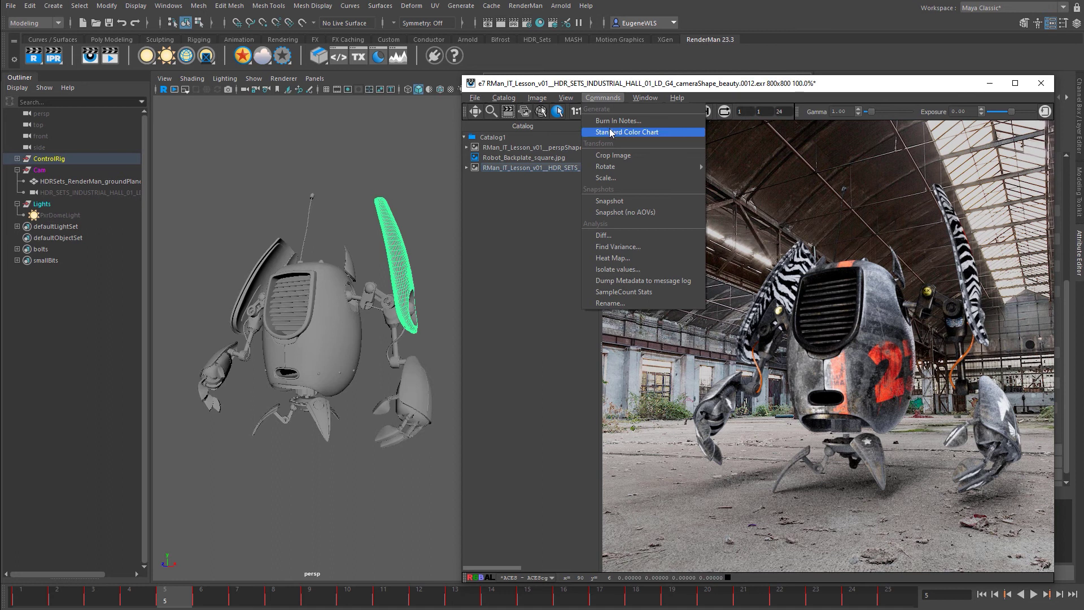
click(612, 133)
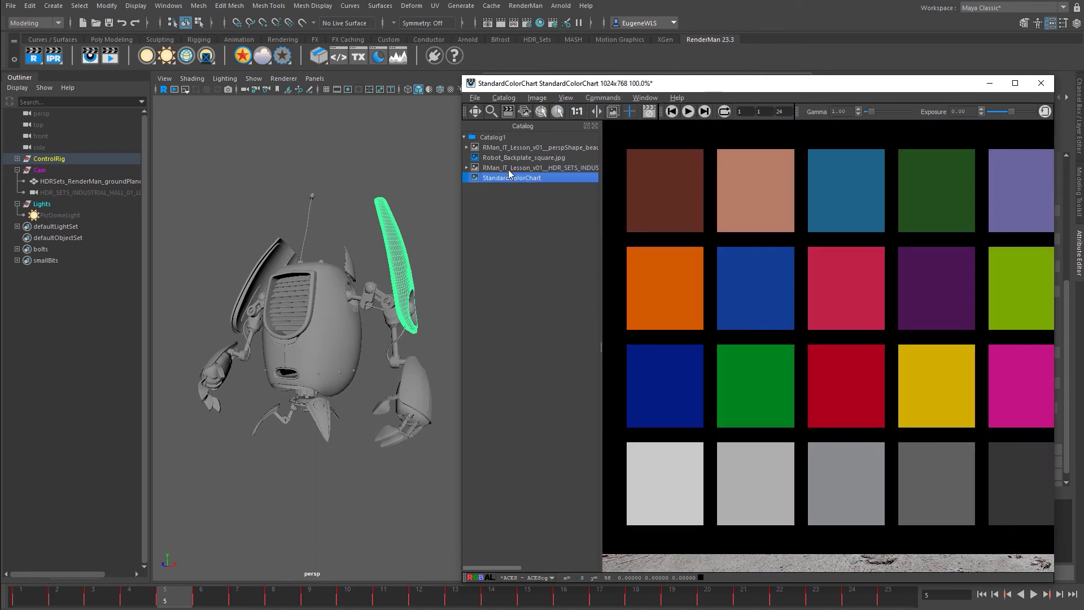
click(523, 168)
- Take a full snapshot of the industrial hall camera render and expand its sub-images in the catalog
click(602, 99)
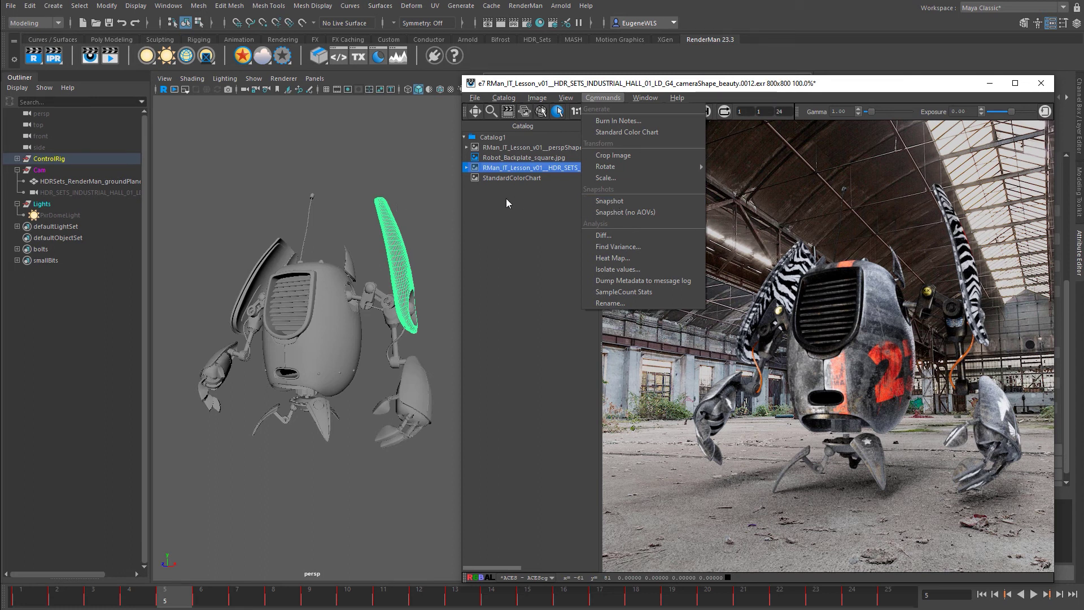
click(600, 202)
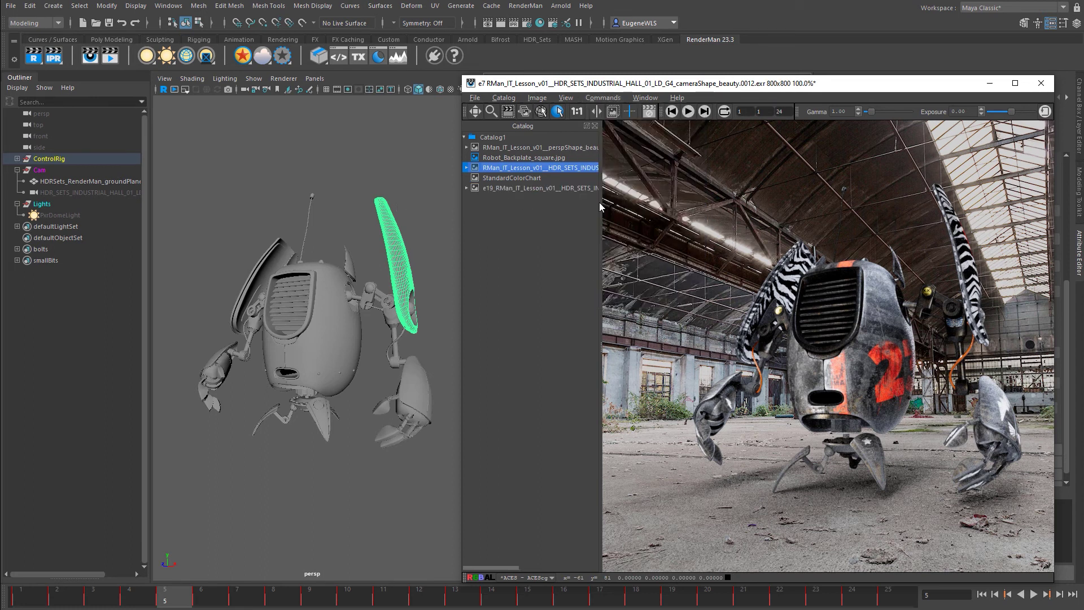
click(469, 190)
click(466, 188)
- Examine the snapshot's passes down to direct diffuse, and return to its collapsed beauty image
key(Down)
key(Down)
key(Down)
key(Down)
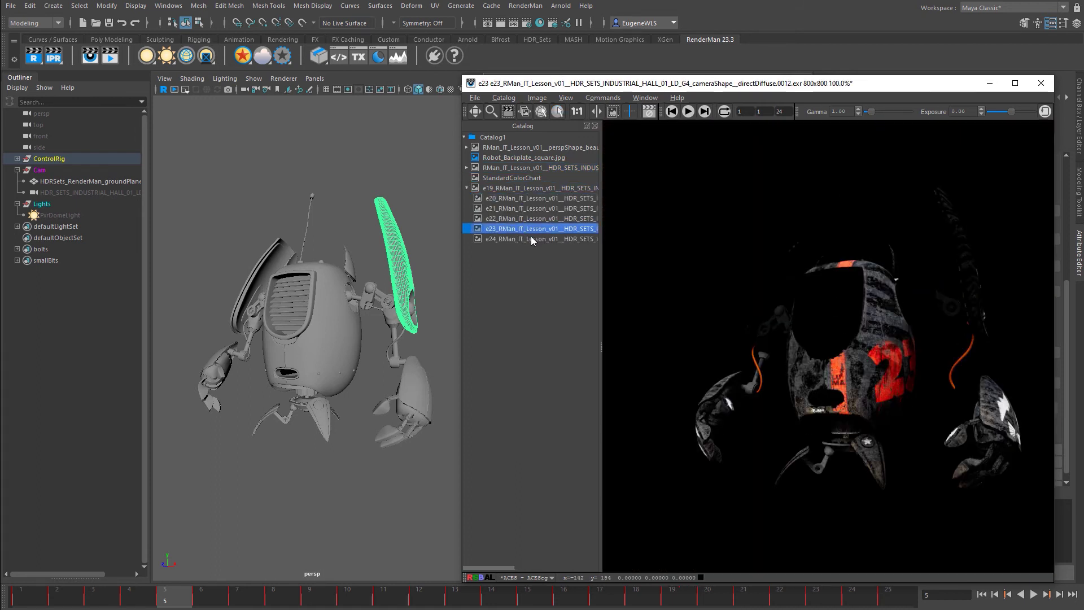
key(Up)
key(Up)
key(Up)
key(Up)
key(Left)
- Take a snapshot without AOVs of the e19 snapshot
click(603, 97)
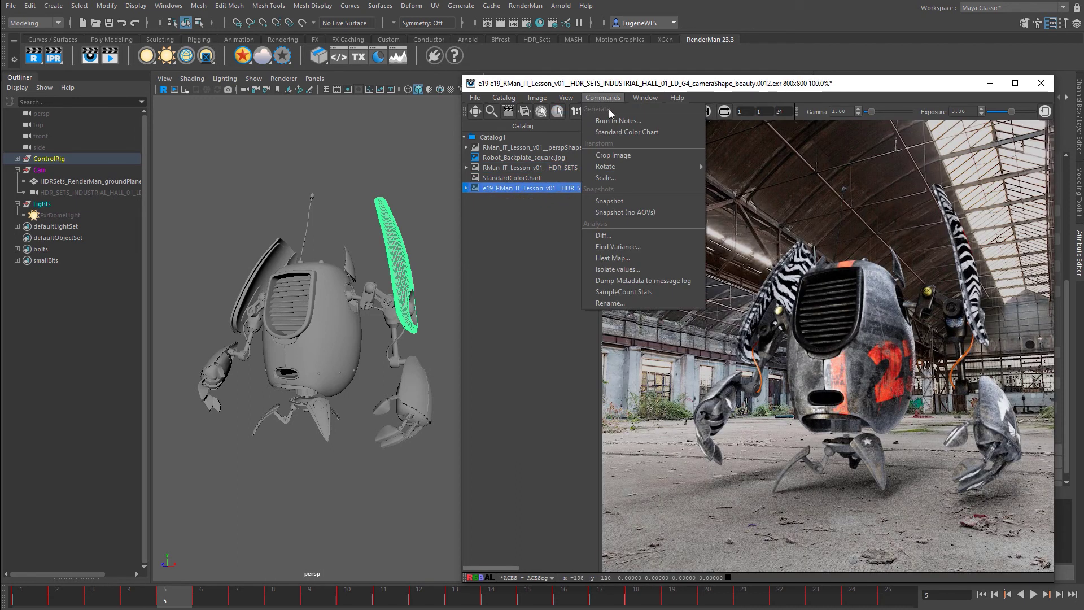
click(624, 213)
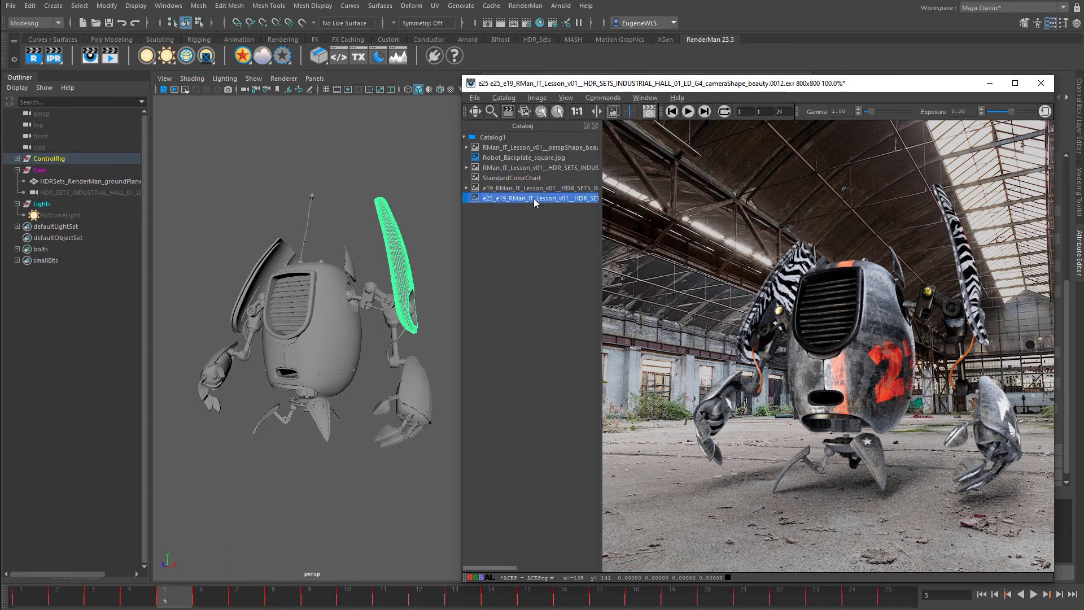
click(495, 265)
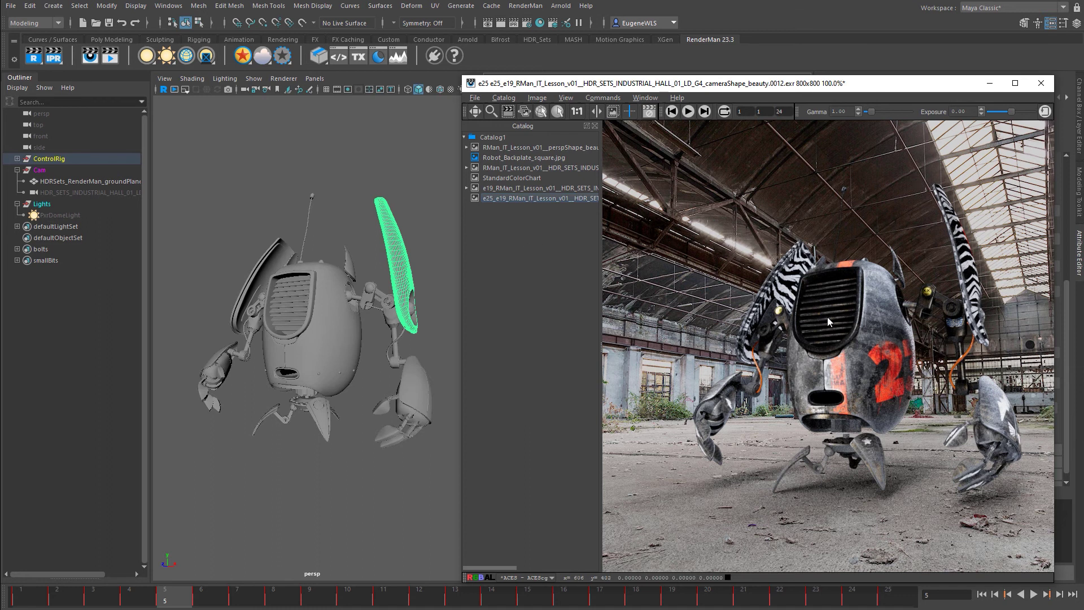
- Hide the catalog and show it again
click(598, 98)
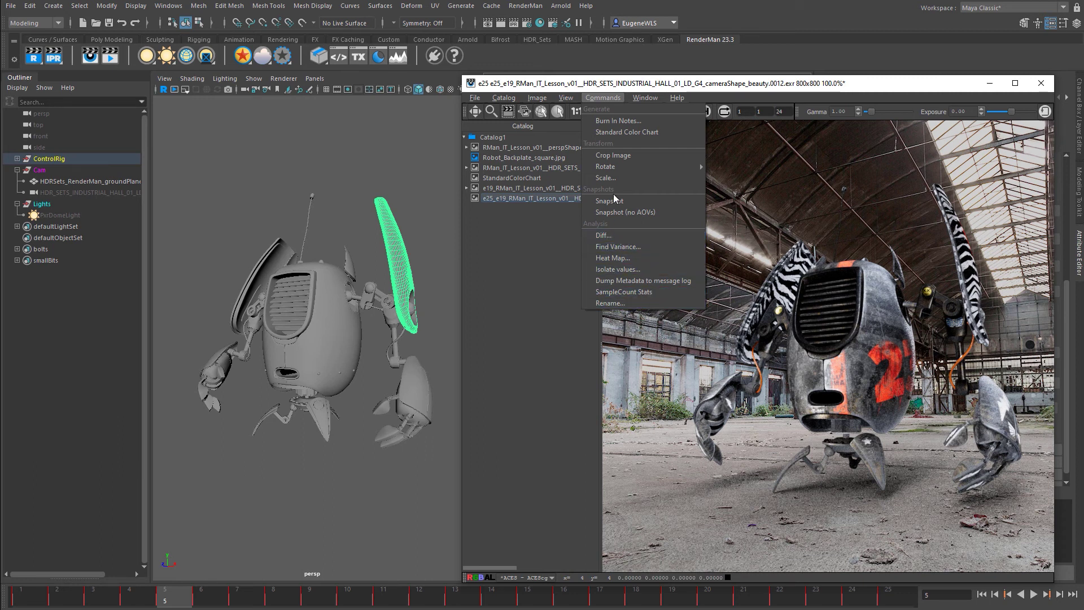
mouse_move(647, 98)
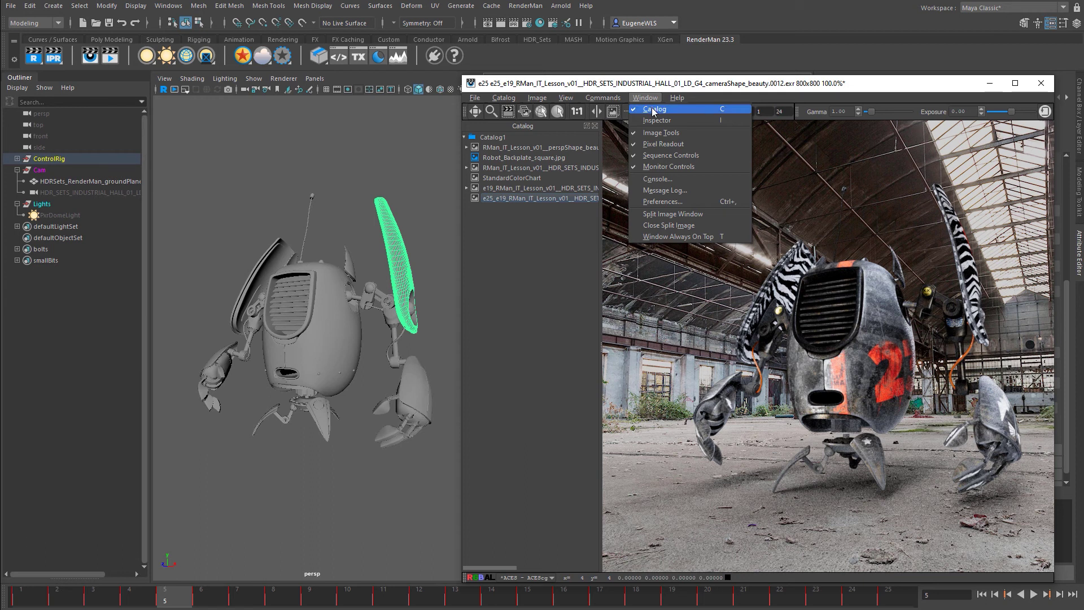
click(653, 111)
key(c)
- Inspect the image information of the e19 and e25 snapshots in the Inspector, and close it
click(644, 98)
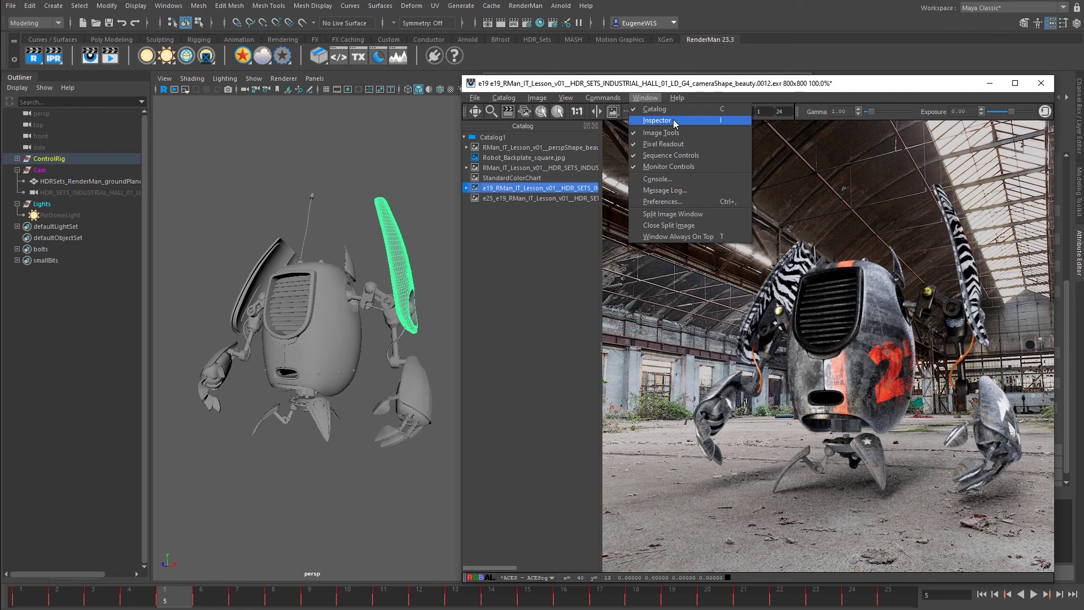
click(675, 122)
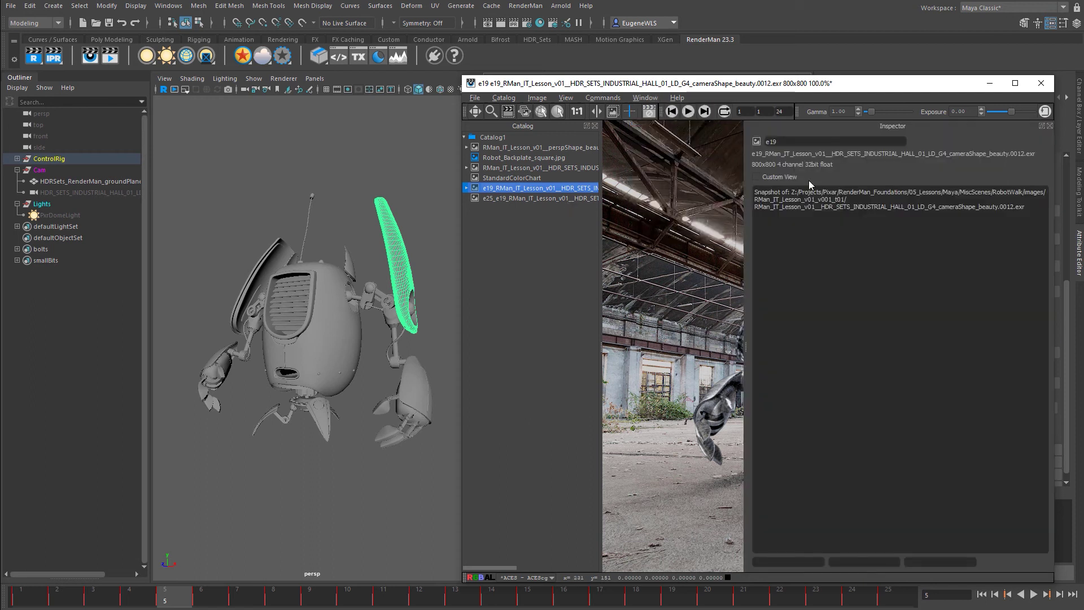
click(573, 198)
click(572, 189)
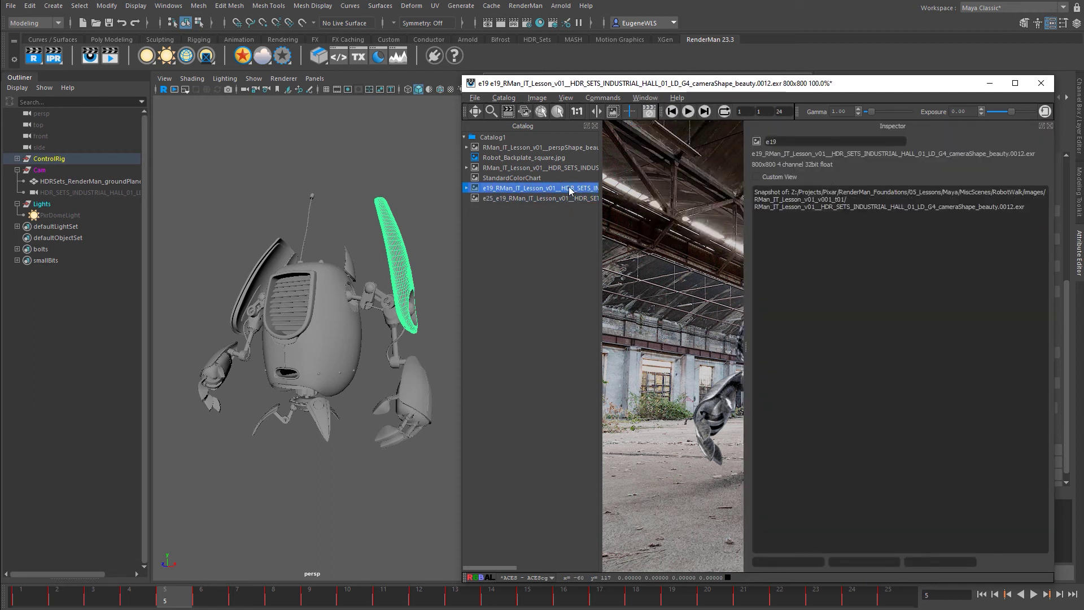
click(655, 103)
click(657, 120)
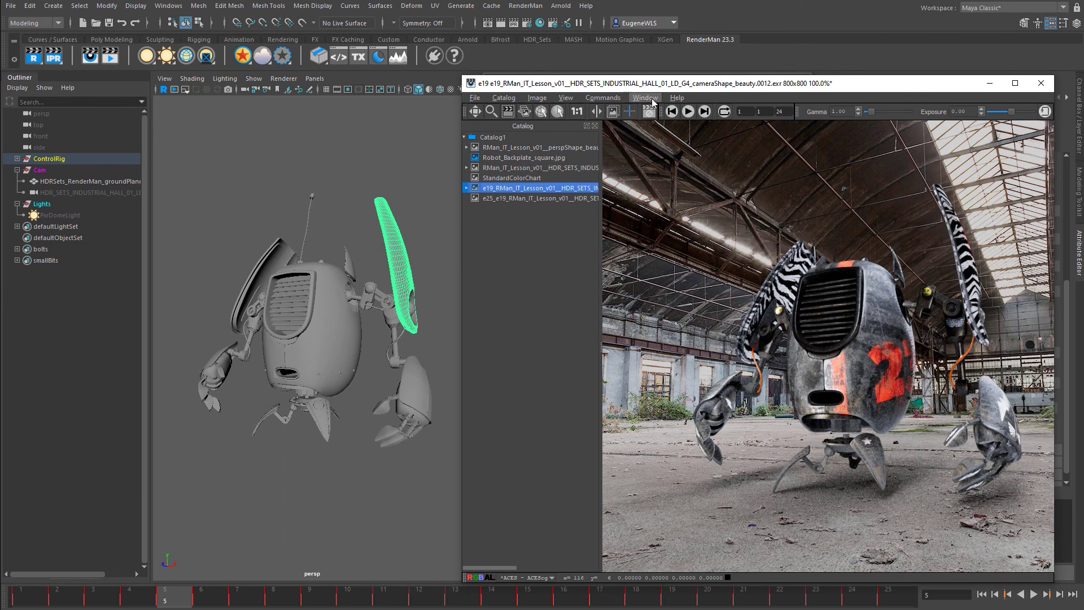
- View the Python console and the message log, closing each one after viewing
click(652, 100)
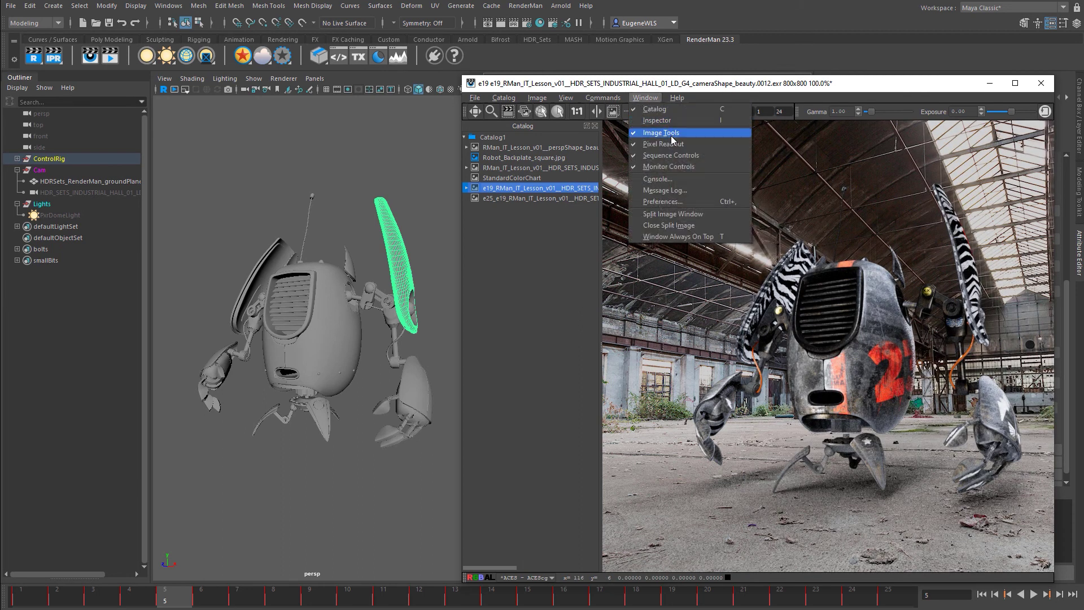
click(679, 180)
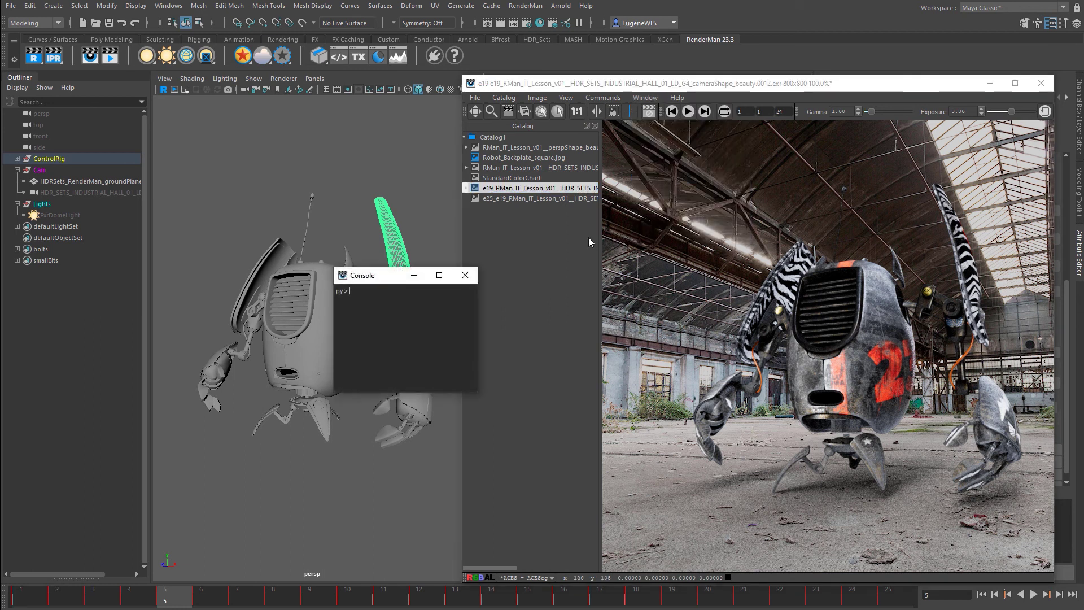
click(468, 281)
click(645, 98)
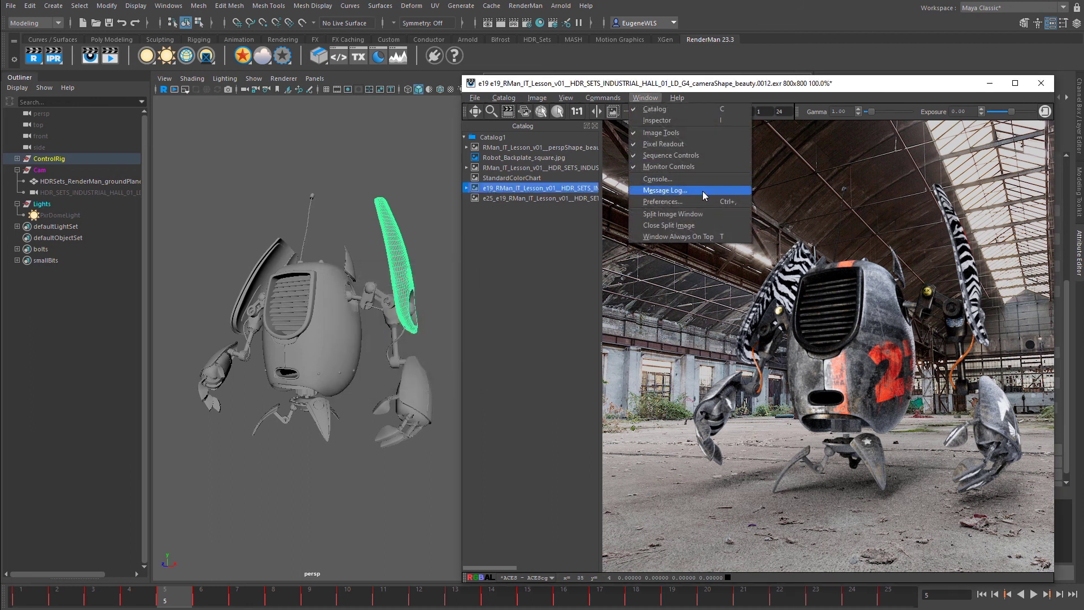
click(704, 192)
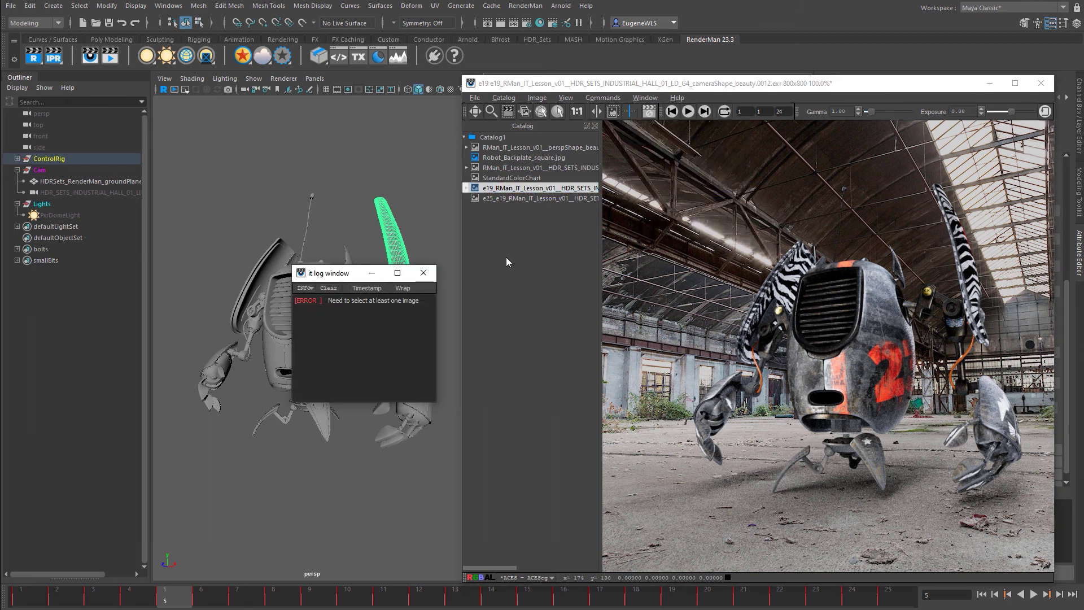
click(424, 273)
- Review the Appearance, Events and Display Mapping preferences of the image tool, and close the preferences
click(645, 98)
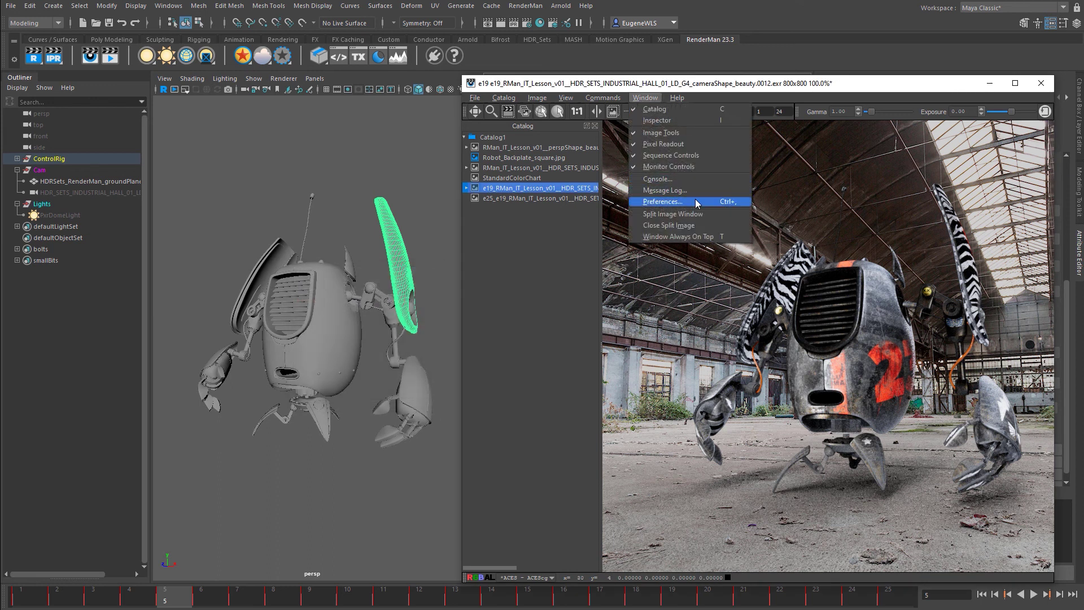
click(696, 201)
click(308, 272)
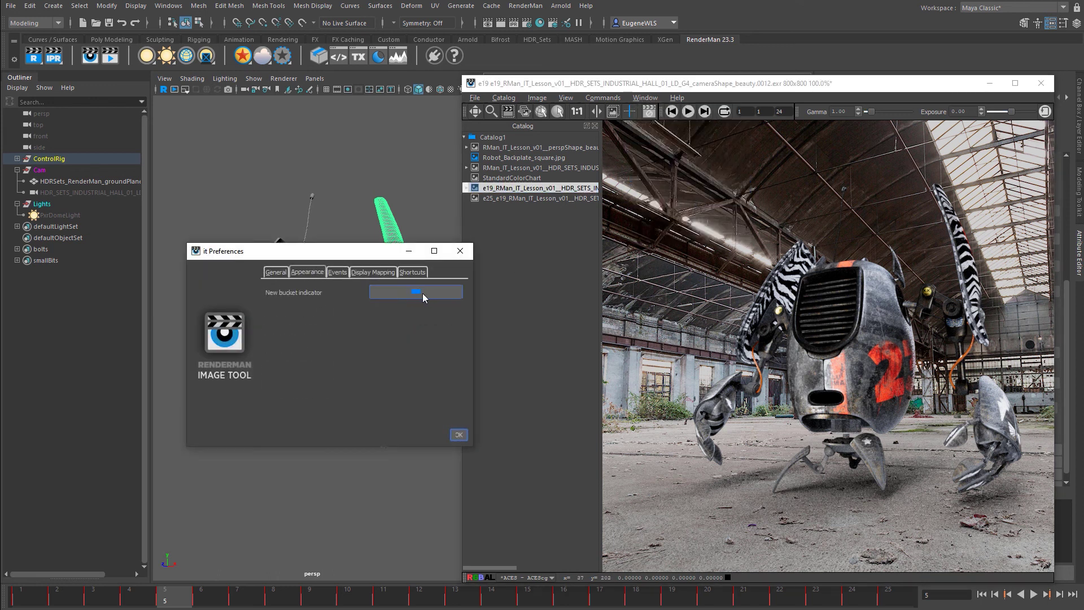
click(338, 272)
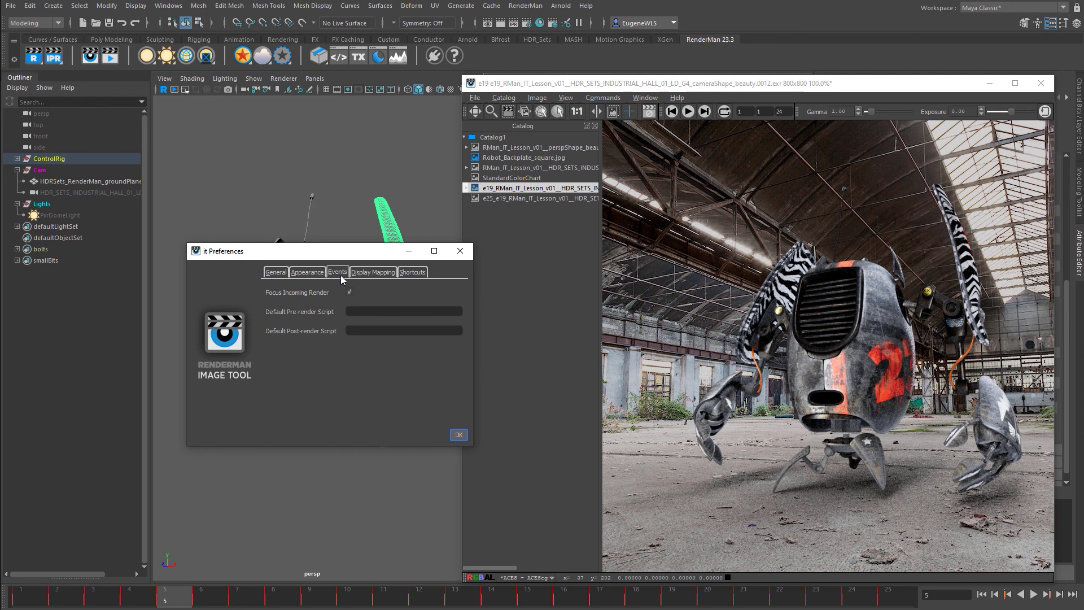
click(377, 273)
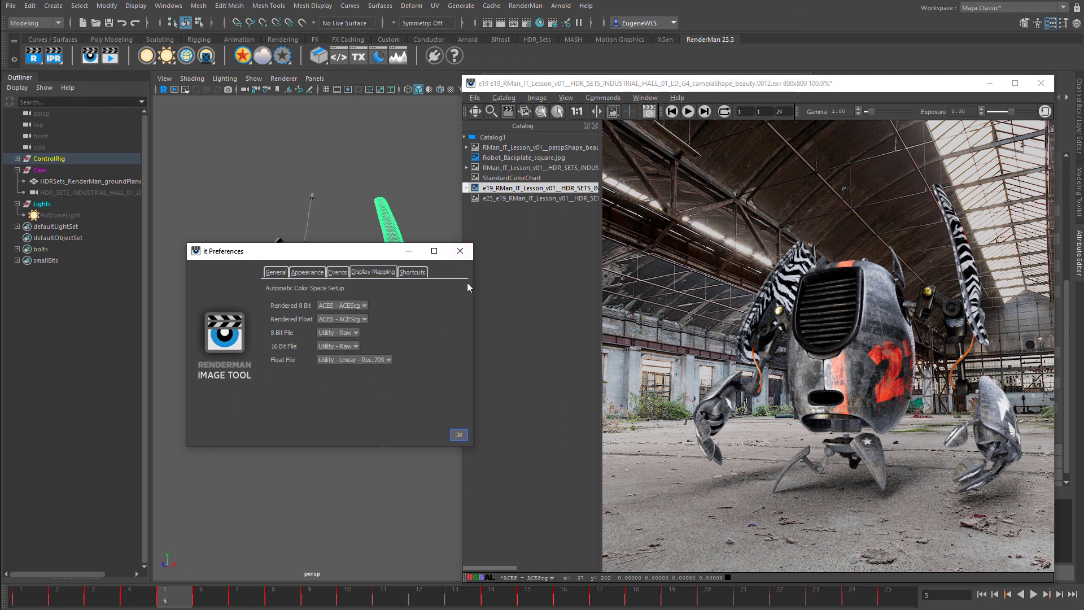
click(458, 434)
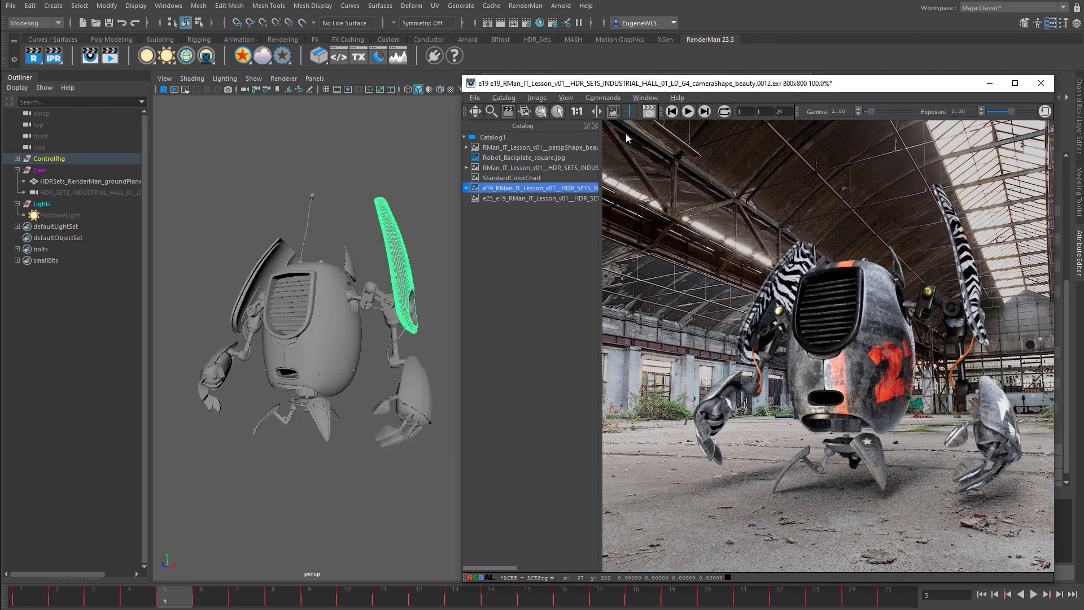
click(644, 98)
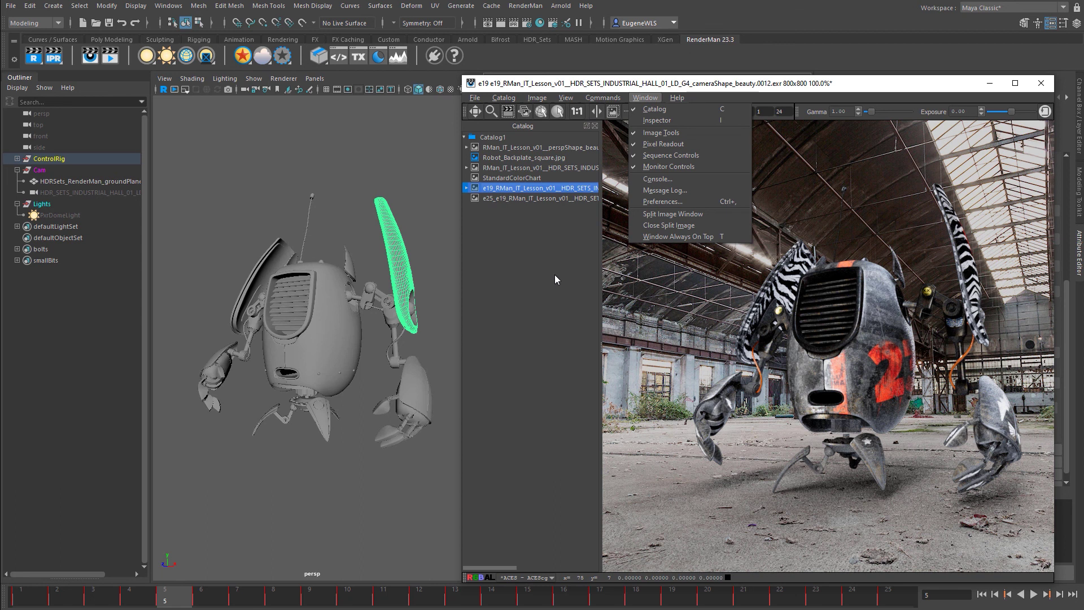